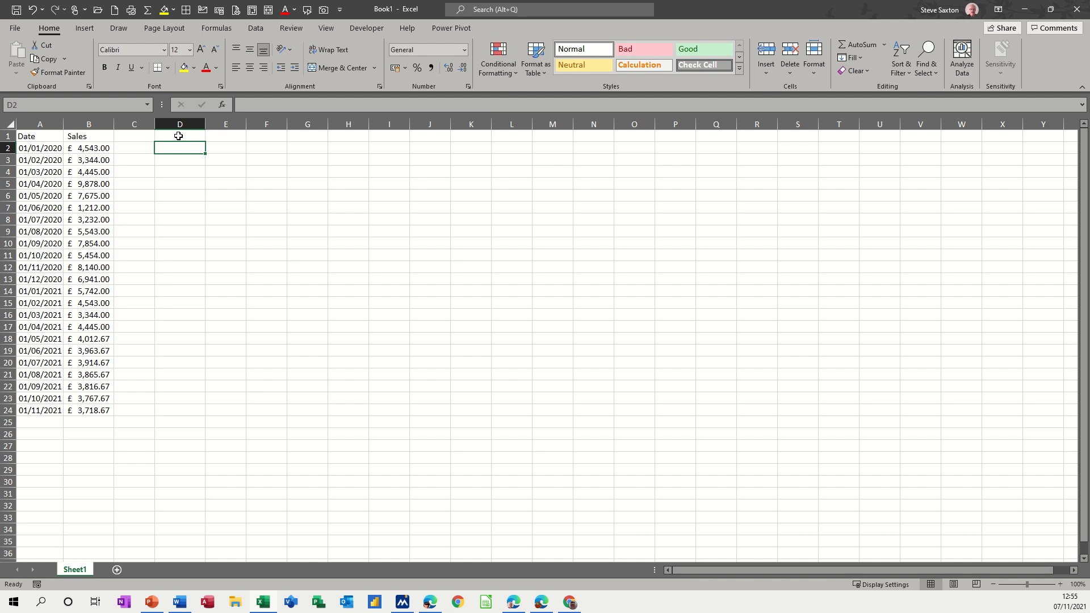
Step: Enter the headers "Totl", "Last 12 Month" and "Last 12 Mon Avg" in D1:F1 and fit column E's width to its header
{"action": "left_click", "coordinate": [176, 136]}
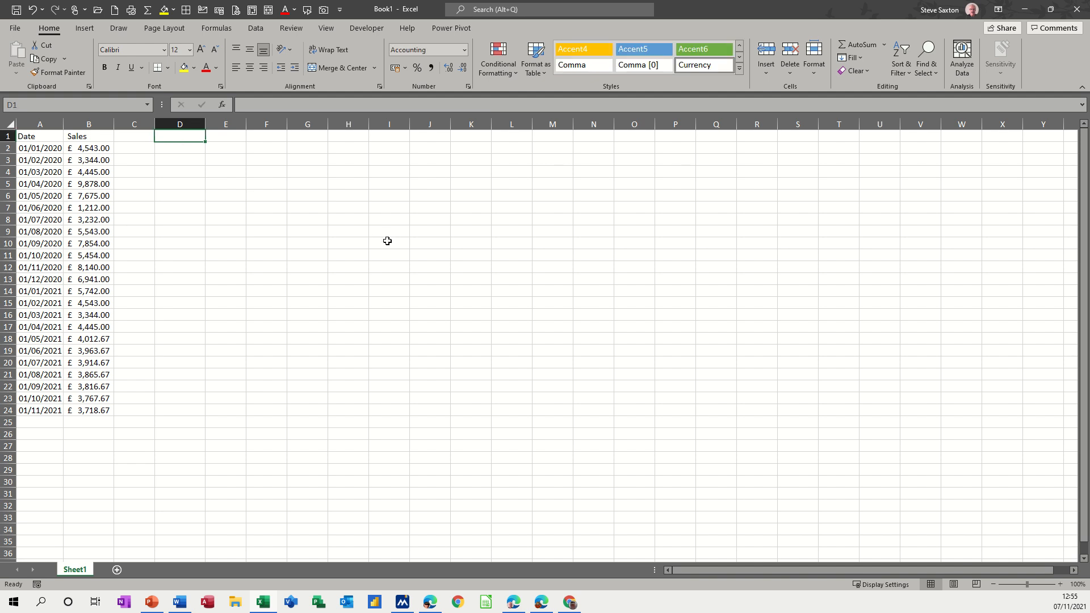
{"action": "type", "text": "Totl"}
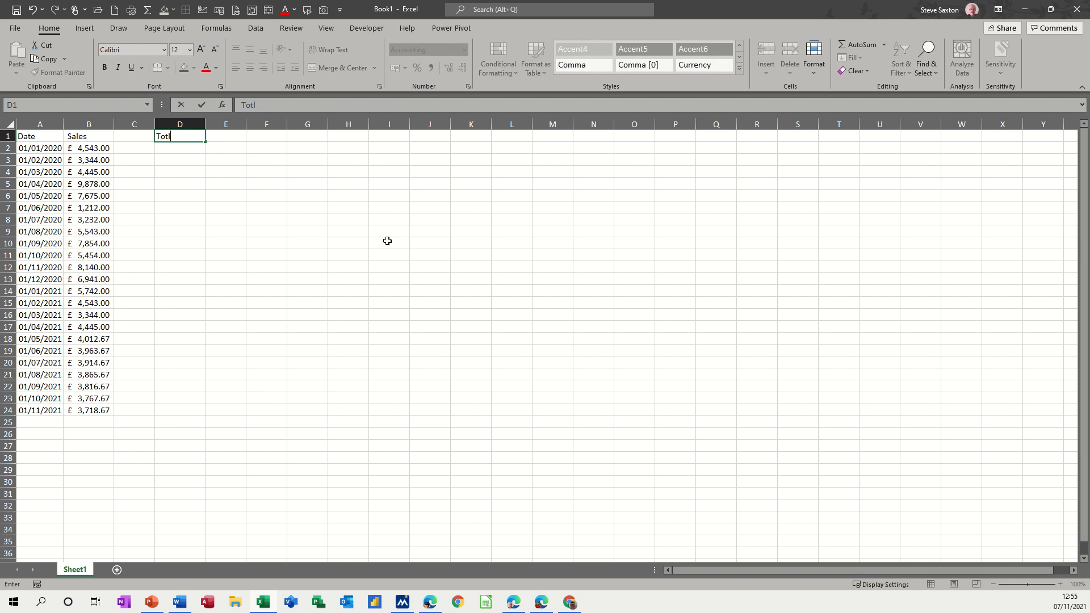
{"action": "key", "text": "Tab"}
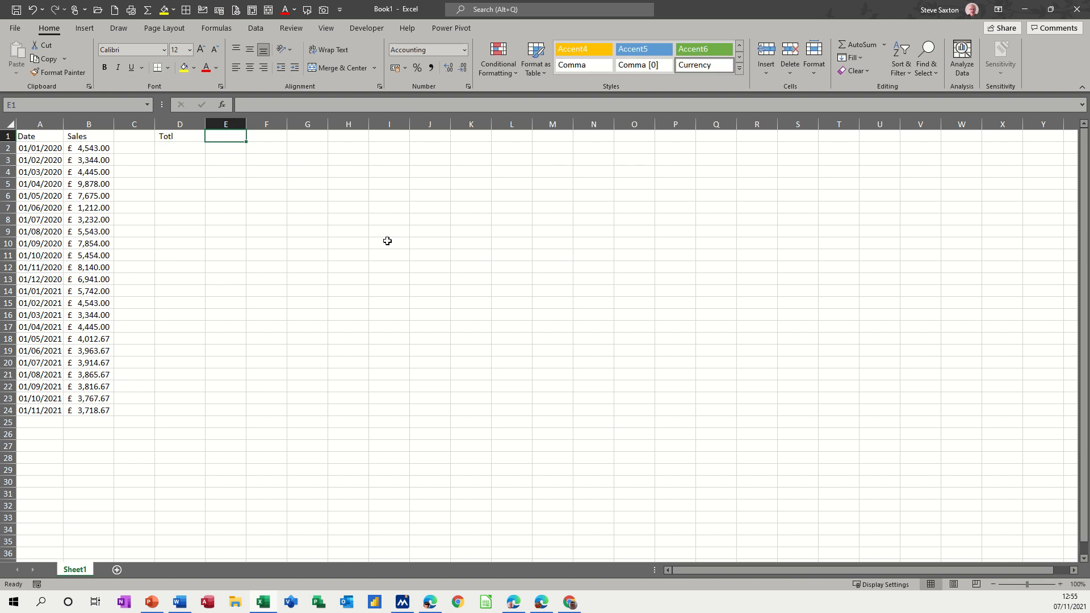
{"action": "type", "text": "Last 12 "}
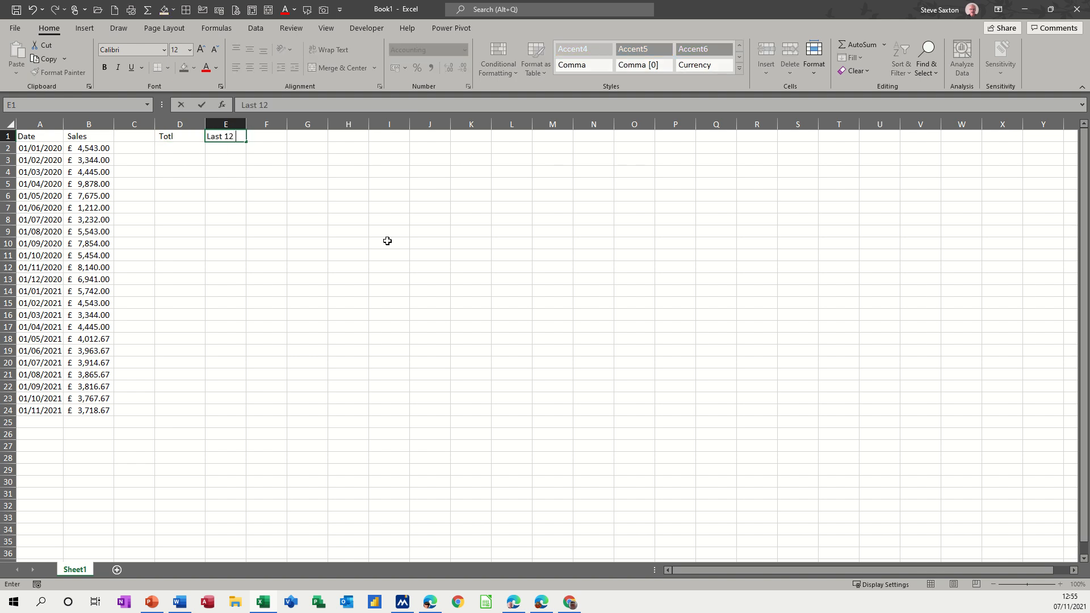
{"action": "type", "text": "Month"}
{"action": "key", "text": "Tab"}
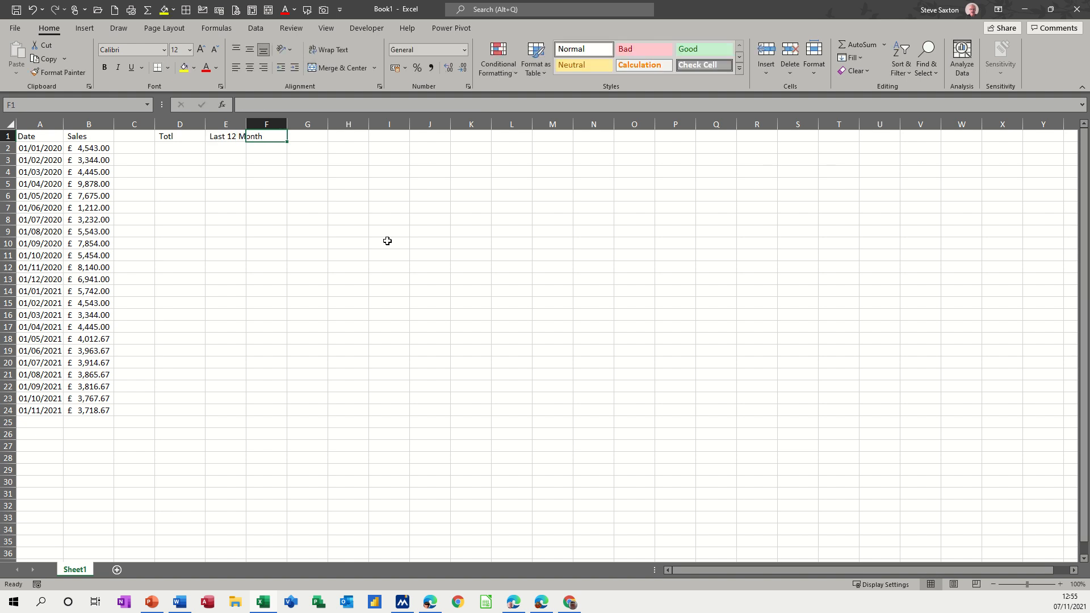
{"action": "type", "text": "Last 12 "}
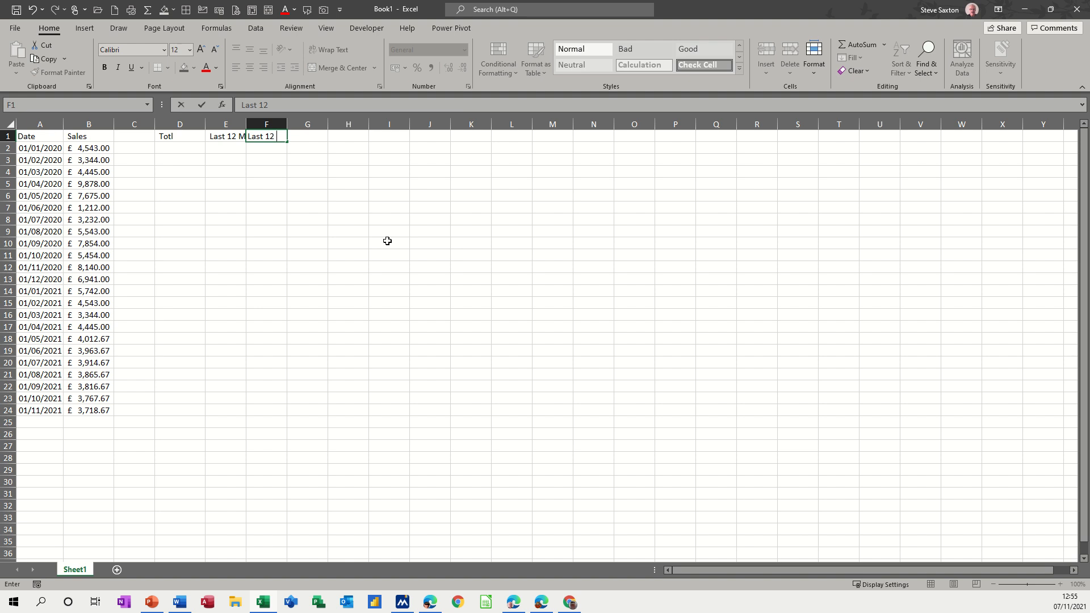
{"action": "type", "text": "Mon Avg"}
{"action": "key", "text": "Return"}
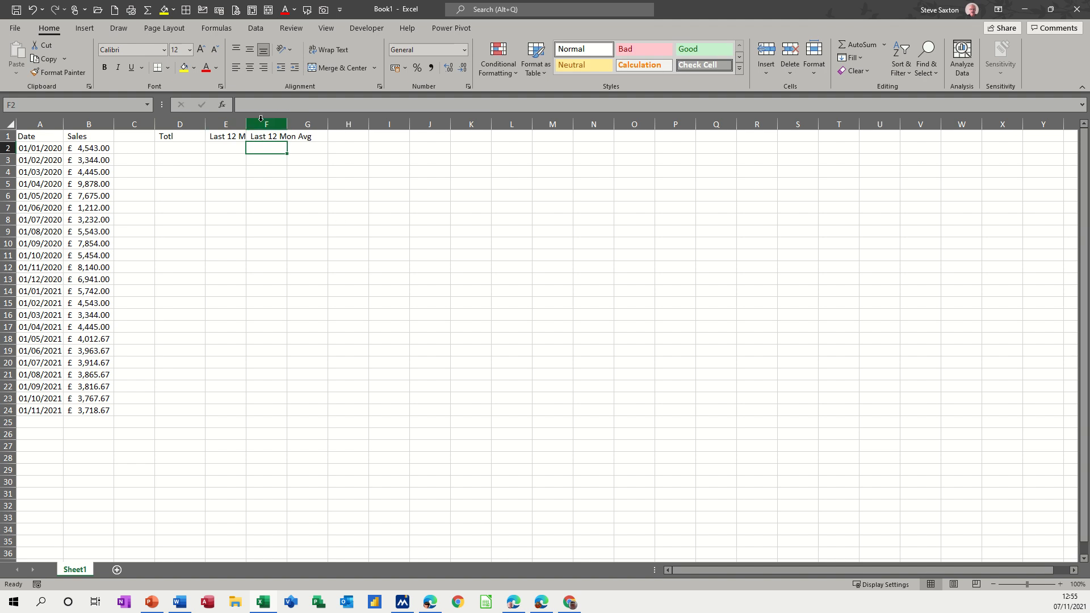
{"action": "double_click", "coordinate": [247, 124]}
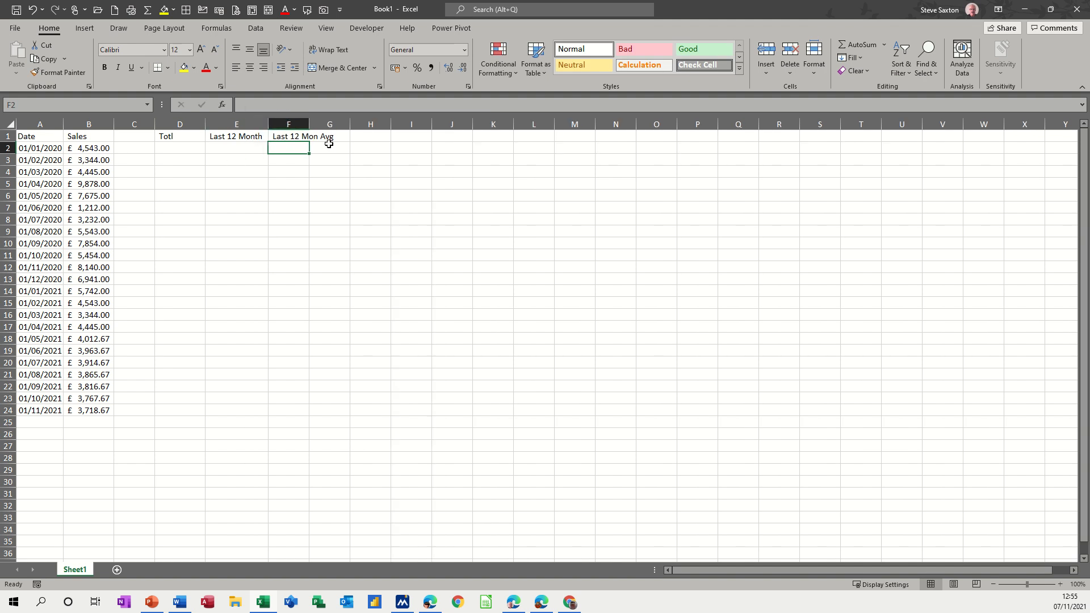
Step: Extend the header in E1 to "Last 12 Month Total" and widen column E slightly
{"action": "left_click", "coordinate": [254, 136]}
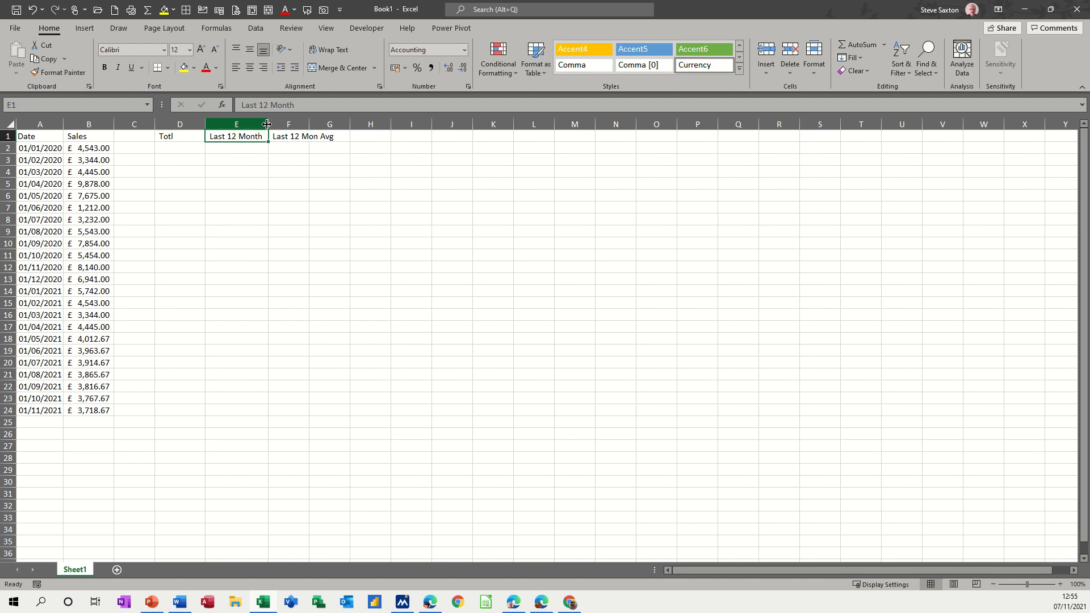
{"action": "left_click", "coordinate": [317, 107]}
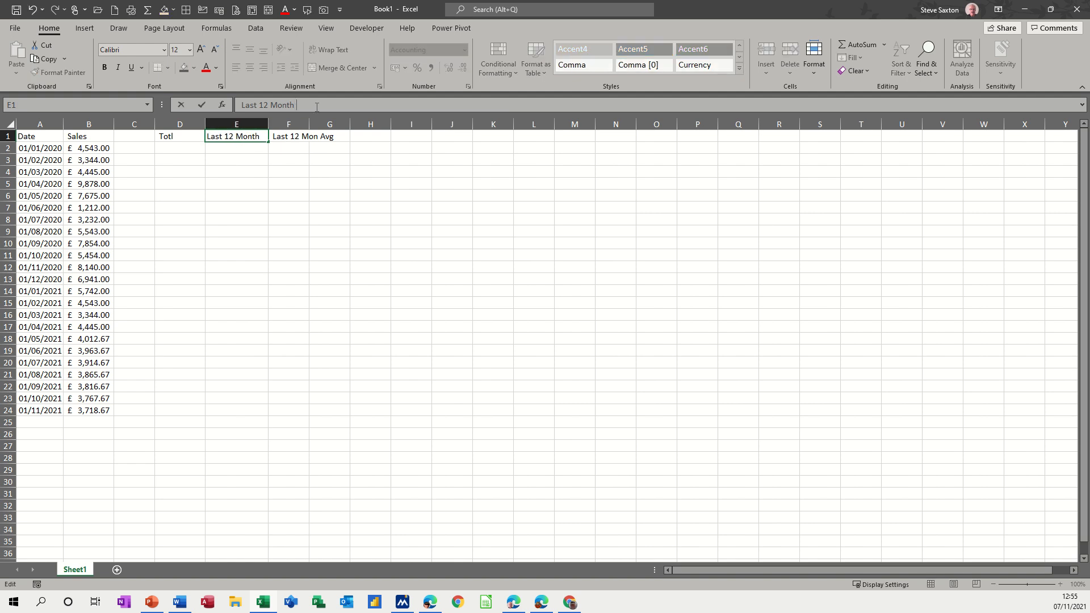
{"action": "type", "text": "Total"}
{"action": "key", "text": "Return"}
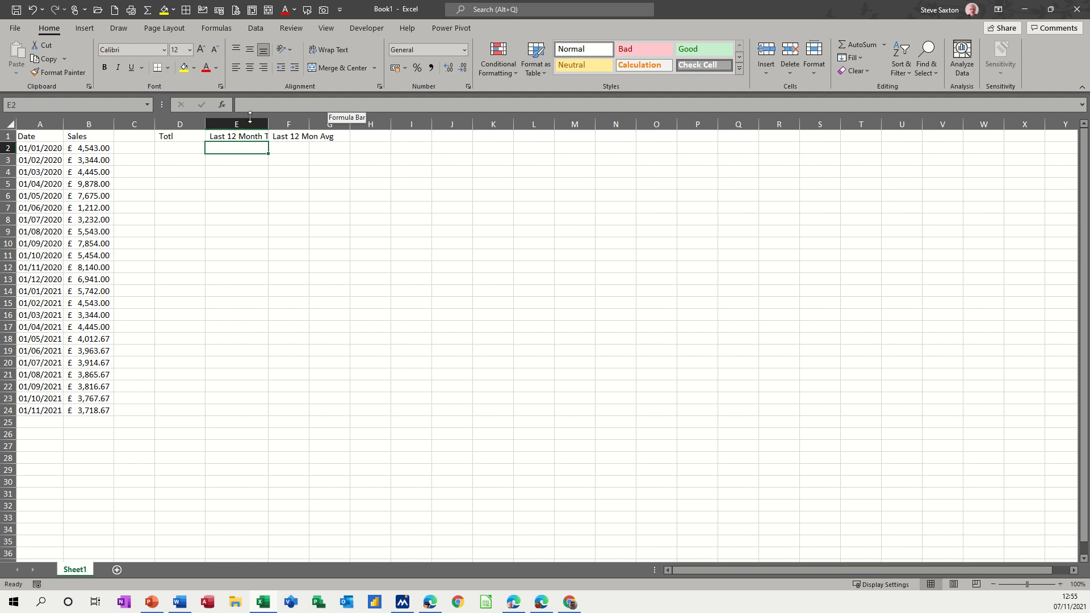
{"action": "left_click_drag", "start_coordinate": [268, 124], "coordinate": [270, 124]}
Step: Correct the header in D1 to "Total"
{"action": "left_click", "coordinate": [176, 136]}
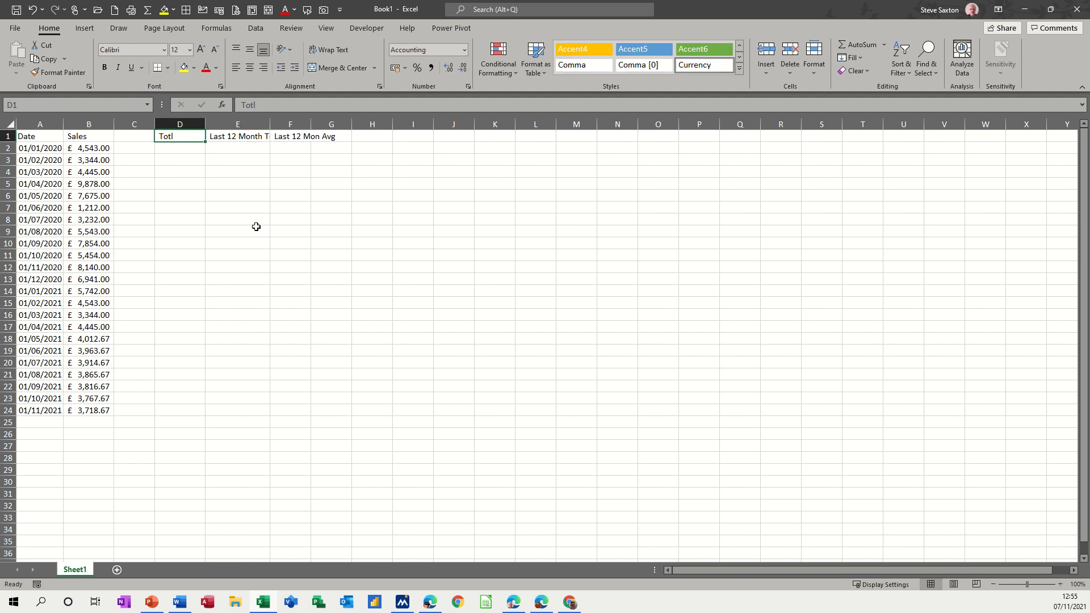
{"action": "type", "text": "Total"}
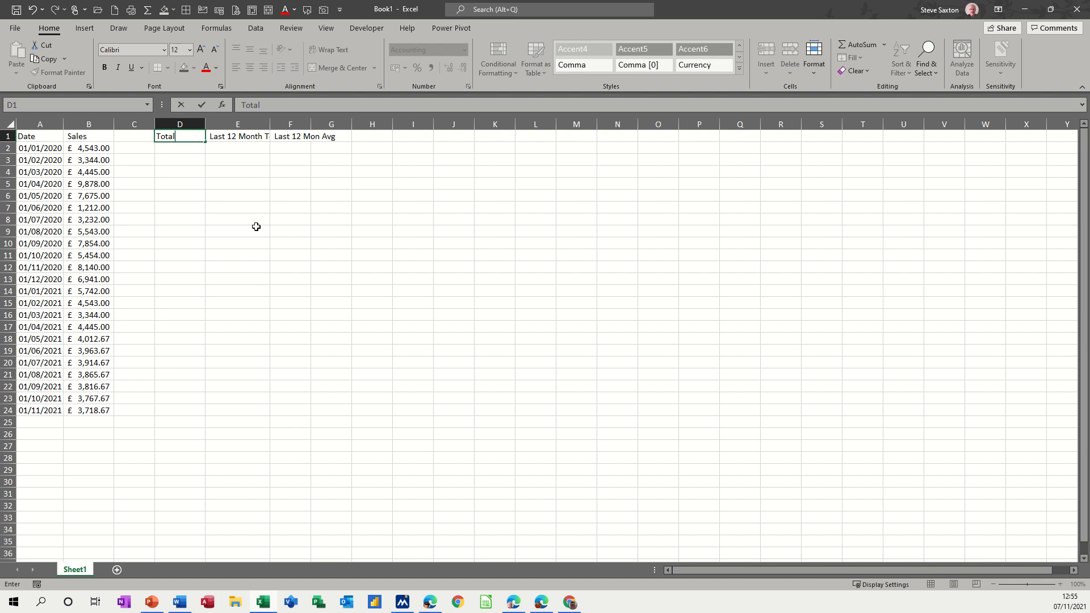
{"action": "key", "text": "Return"}
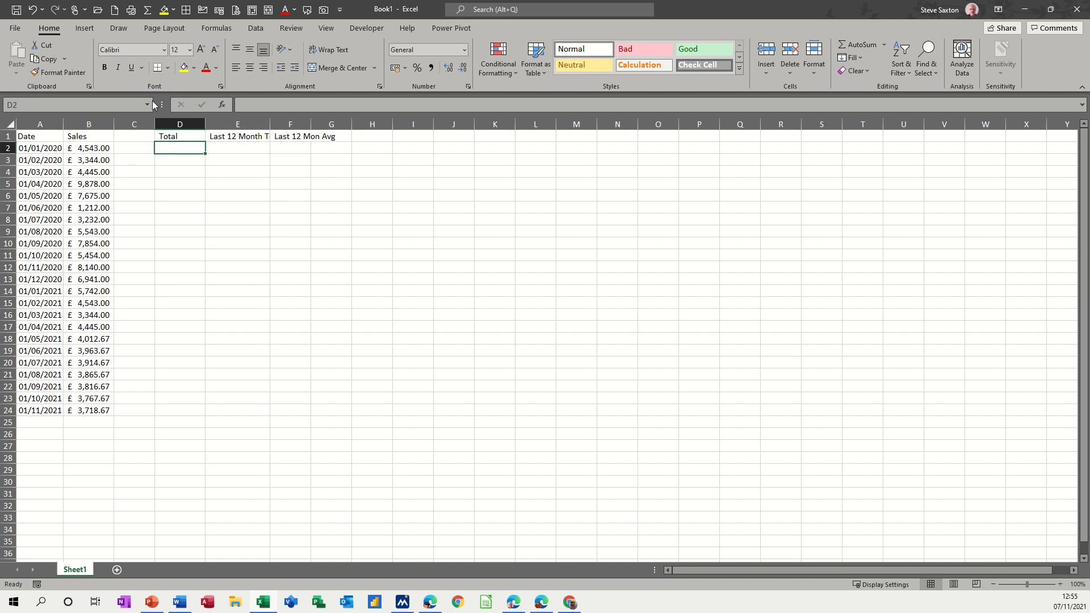
Step: Sum the sales values B2:B24 in D2 and select the same range to check the total
{"action": "left_click", "coordinate": [150, 12]}
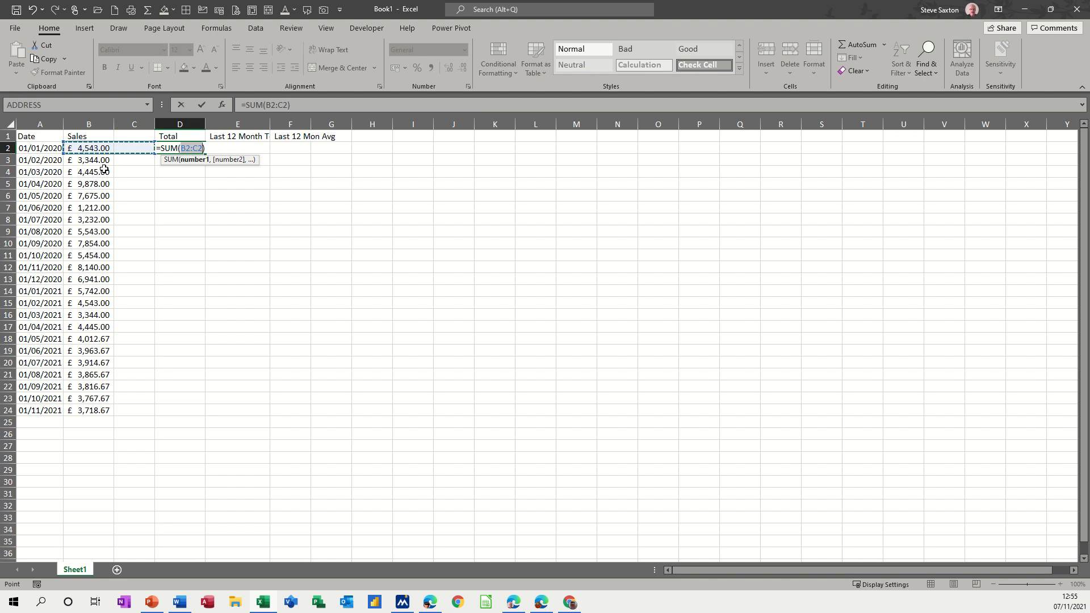
{"action": "left_click_drag", "start_coordinate": [95, 149], "coordinate": [94, 411]}
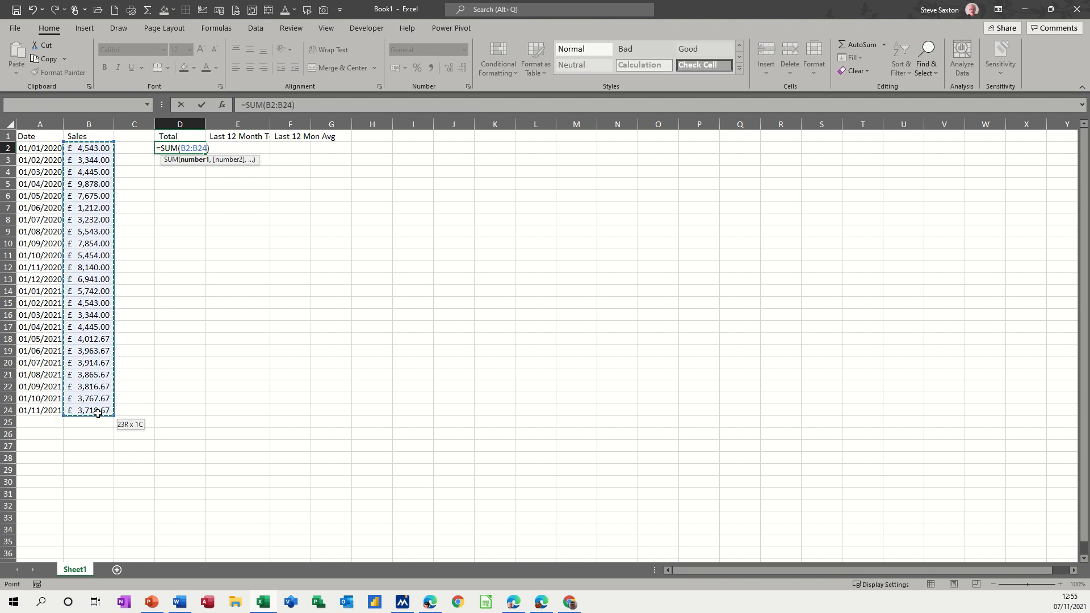
{"action": "left_click", "coordinate": [201, 104]}
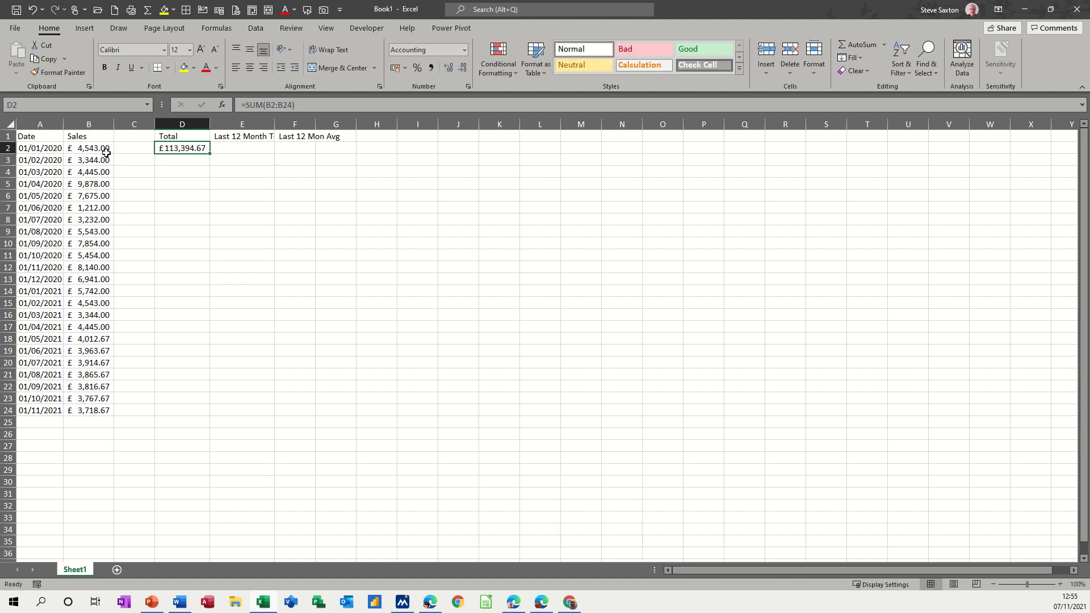
{"action": "left_click_drag", "start_coordinate": [102, 148], "coordinate": [110, 412]}
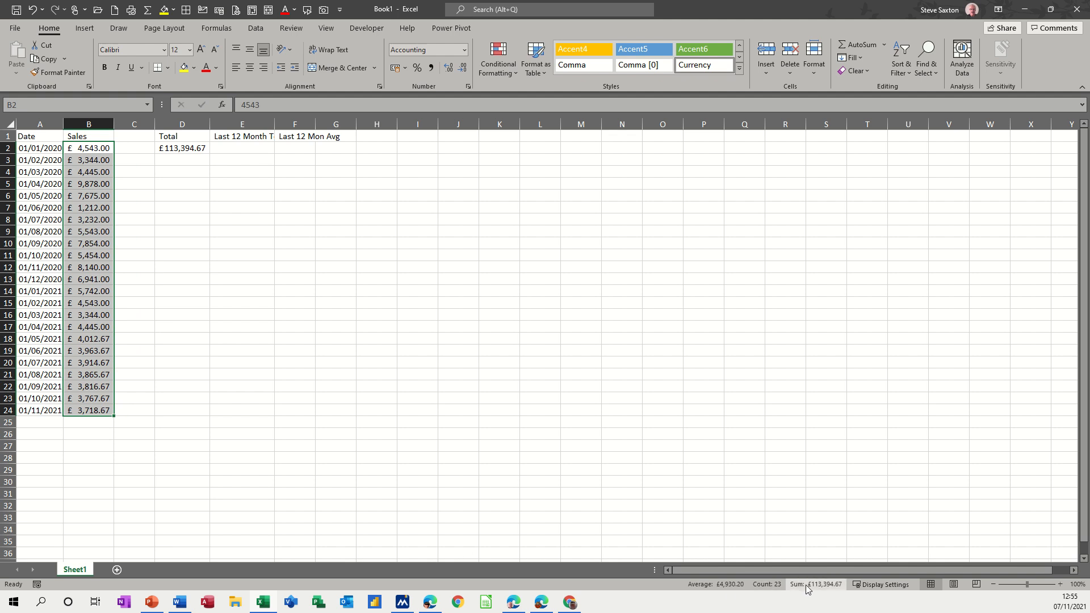
Step: Test whether the total picks up an extra sales value of 45 in B25, and clear that value
{"action": "left_click", "coordinate": [88, 421]}
{"action": "type", "text": "45"}
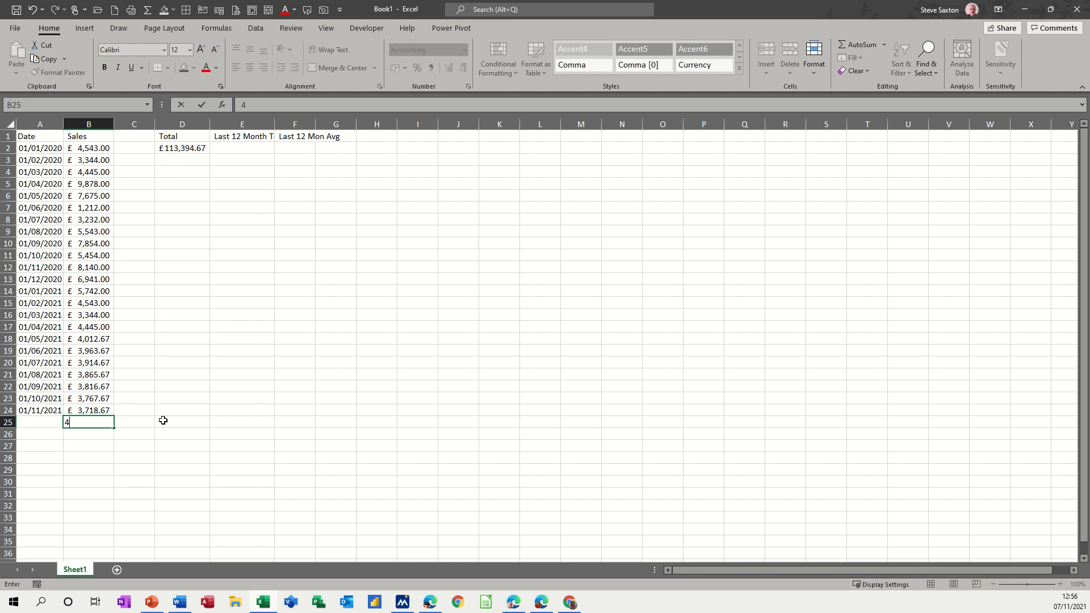
{"action": "left_click", "coordinate": [164, 424]}
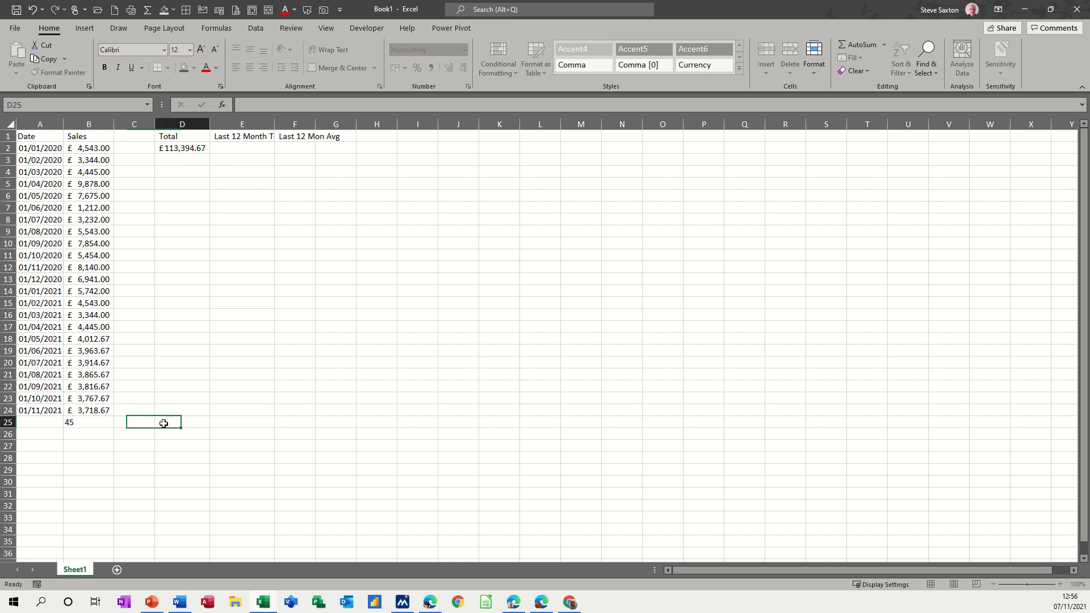
{"action": "left_click", "coordinate": [102, 421]}
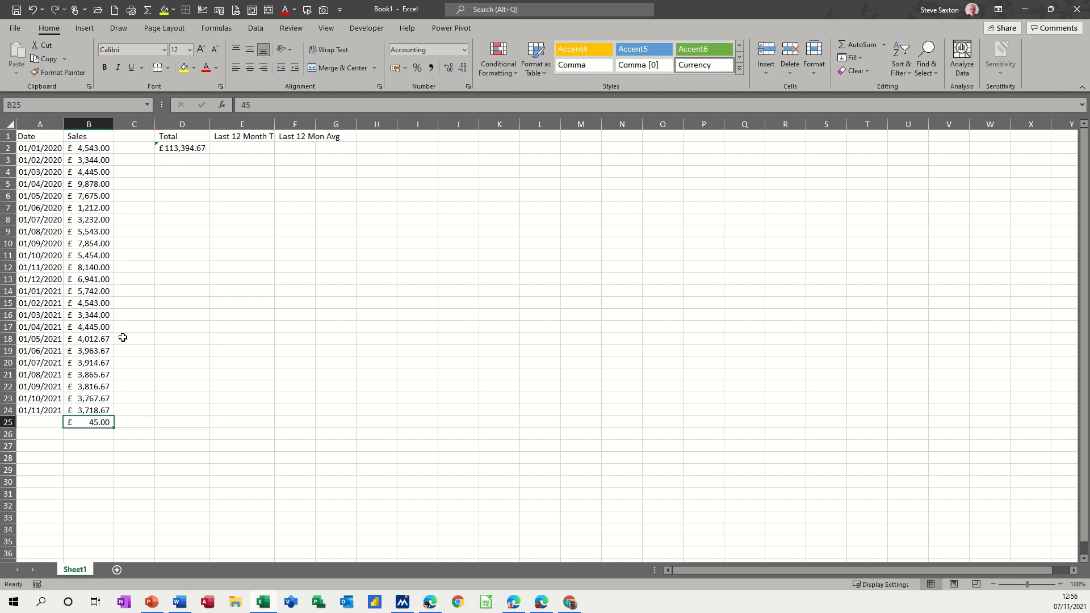
{"action": "key", "text": "Delete"}
Step: Define the named range "sales" for the whole of column B and "date" for the whole of column A
{"action": "left_click", "coordinate": [88, 124]}
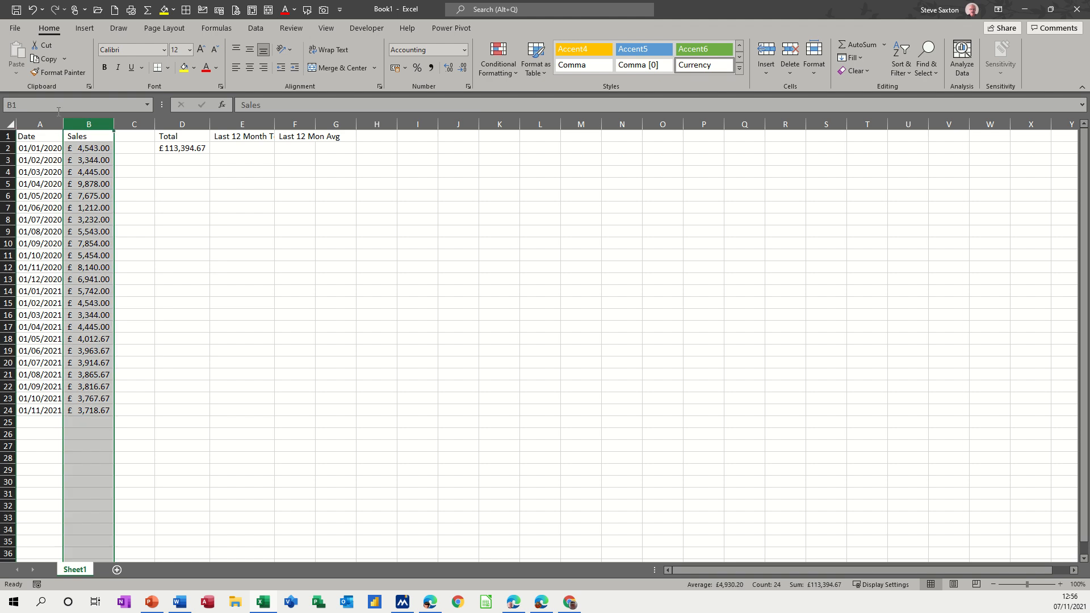
{"action": "left_click", "coordinate": [54, 107]}
{"action": "type", "text": "sales"}
{"action": "key", "text": "Return"}
{"action": "left_click", "coordinate": [40, 123]}
{"action": "left_click", "coordinate": [45, 105]}
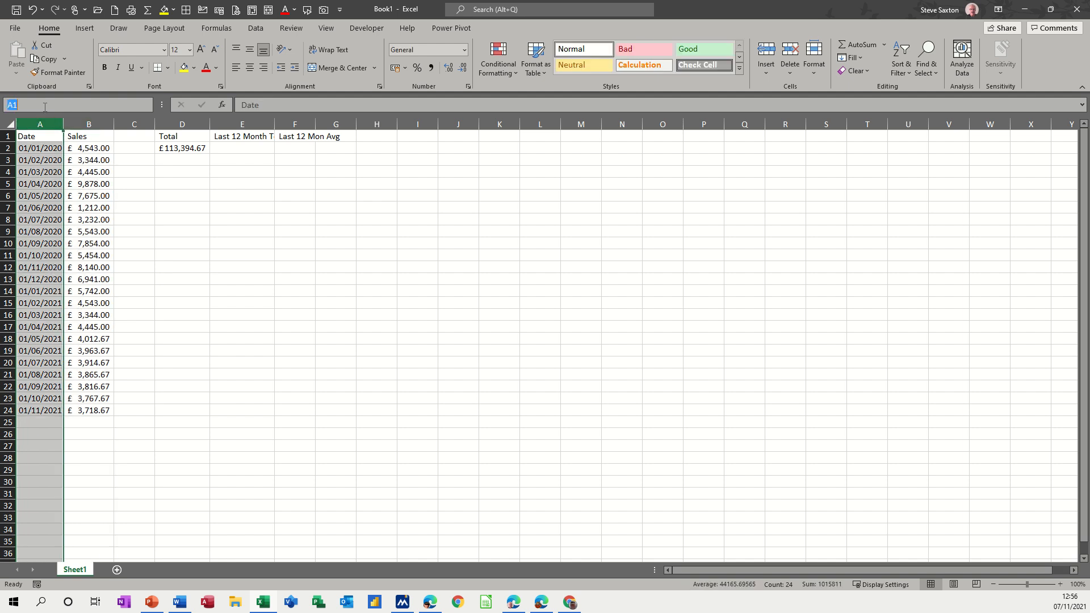
{"action": "type", "text": "date"}
{"action": "key", "text": "Return"}
Step: Replace the cell range in D2's total formula with the named range, giving =SUM(sales)
{"action": "left_click", "coordinate": [170, 147]}
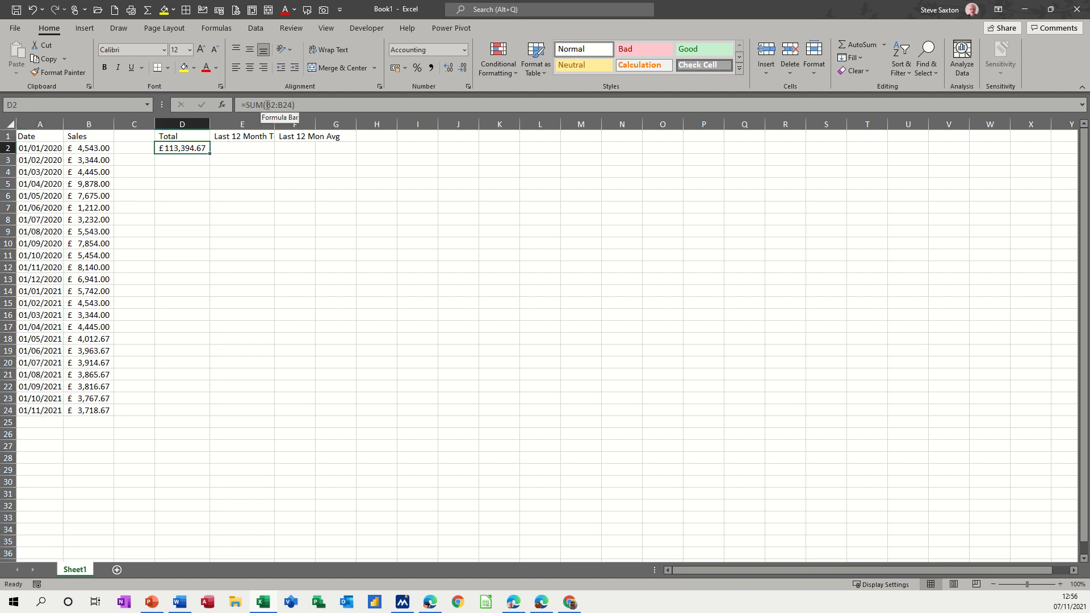
{"action": "left_click_drag", "start_coordinate": [266, 105], "coordinate": [293, 105]}
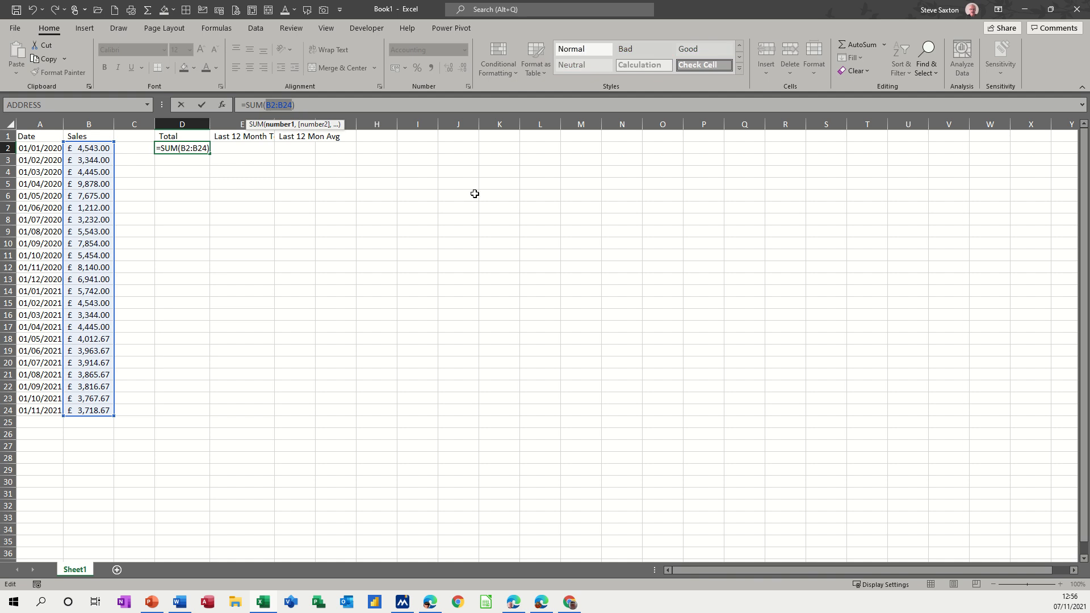
{"action": "type", "text": "sales"}
{"action": "key", "text": "Return"}
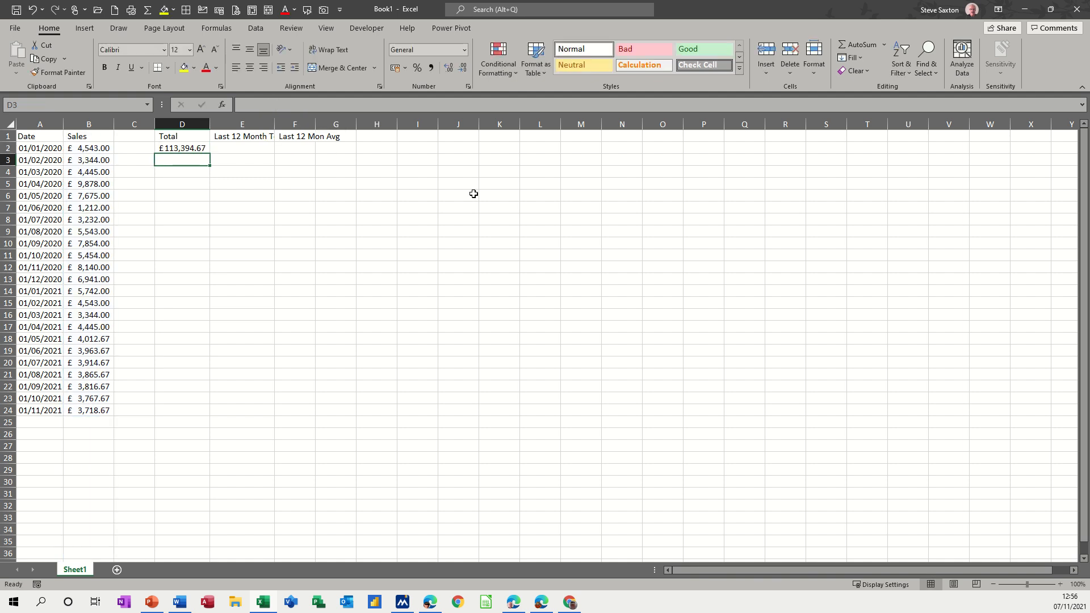
{"action": "left_click", "coordinate": [184, 148]}
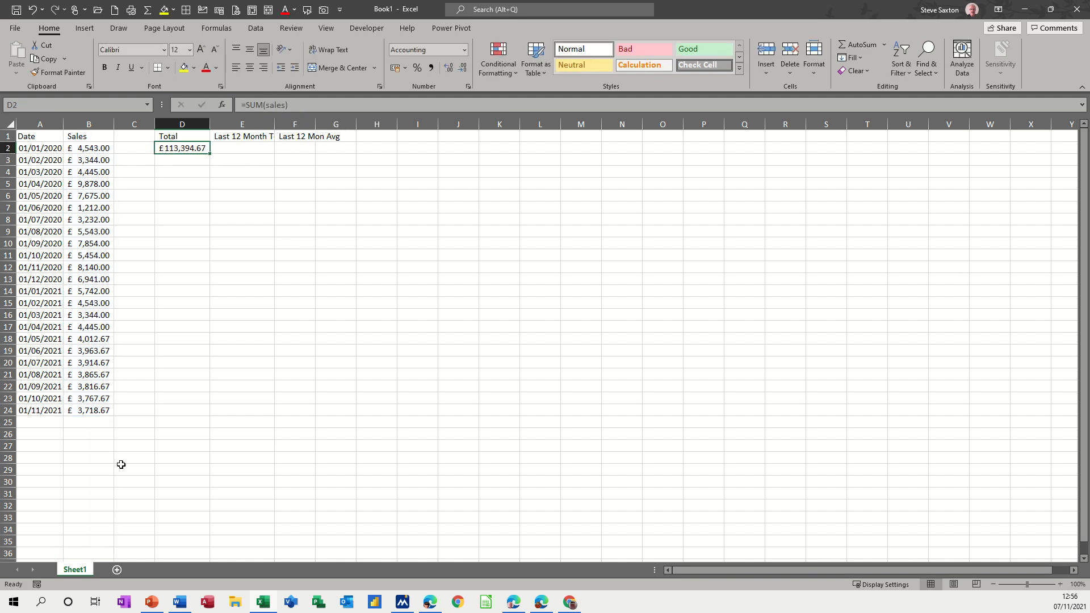
Step: Test the named-range total with an extra sales value of 4567 in B28, and clear that value
{"action": "left_click", "coordinate": [86, 458]}
{"action": "type", "text": "4567"}
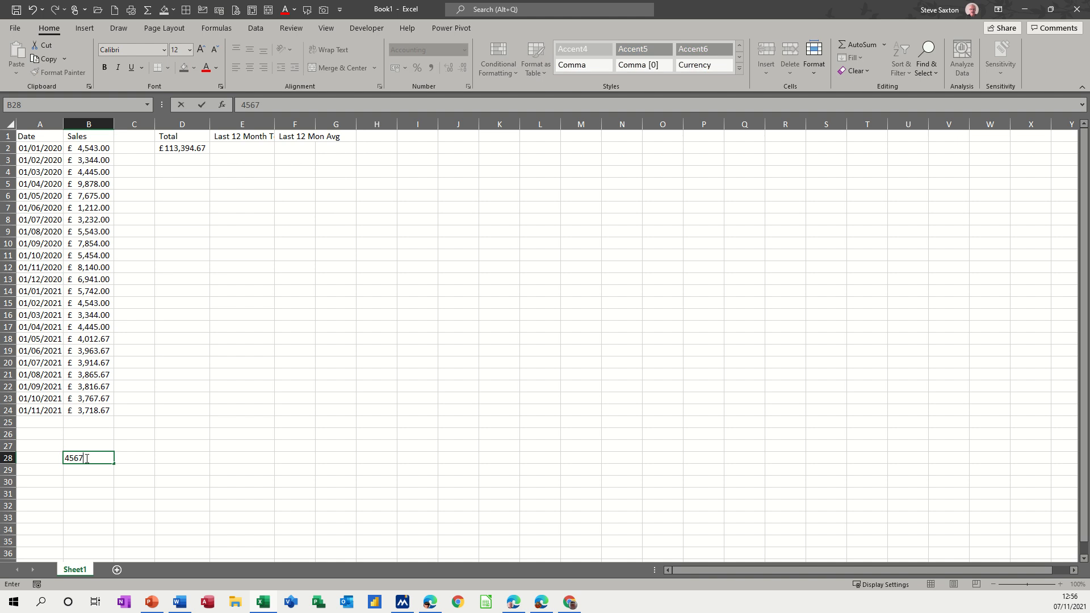
{"action": "left_click", "coordinate": [145, 408]}
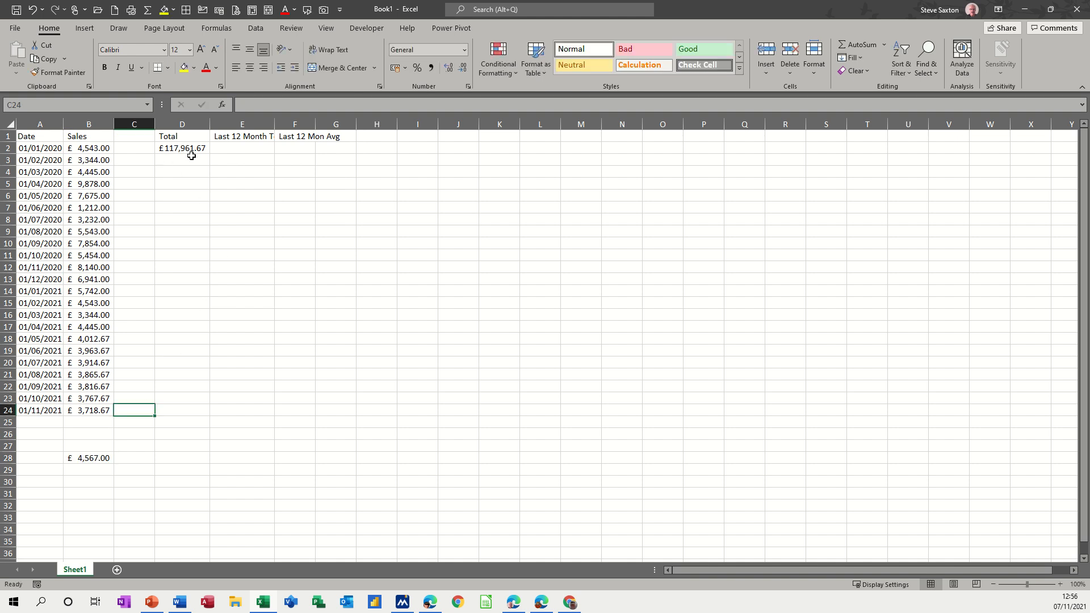
{"action": "left_click", "coordinate": [87, 458]}
{"action": "key", "text": "Delete"}
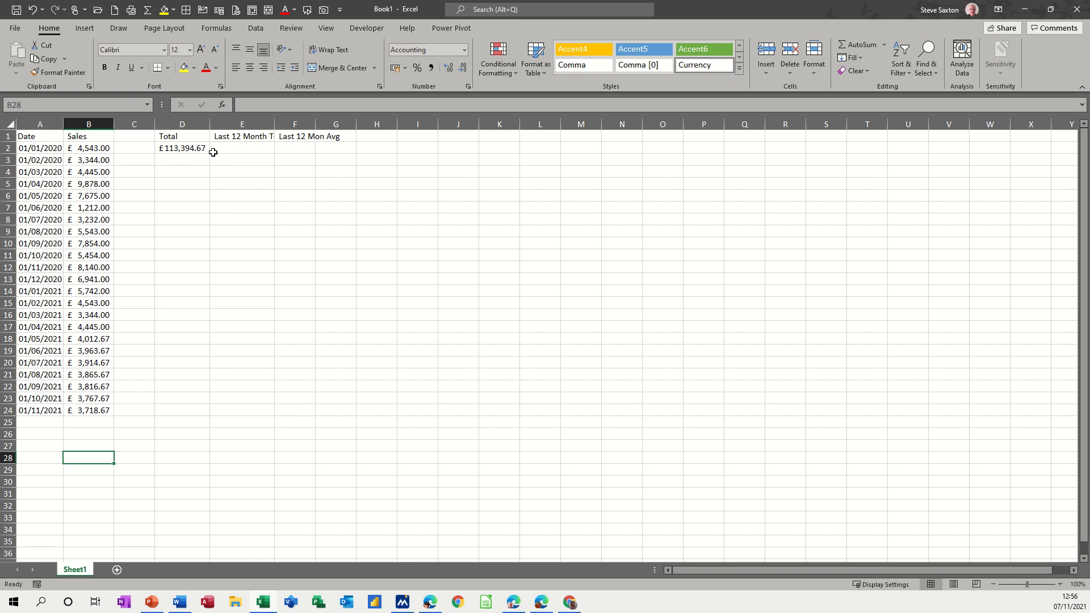
Step: Fit column E to its heading and enter the formula =SUMIF(date,">="&TODAY(),sales) in E2
{"action": "double_click", "coordinate": [274, 123]}
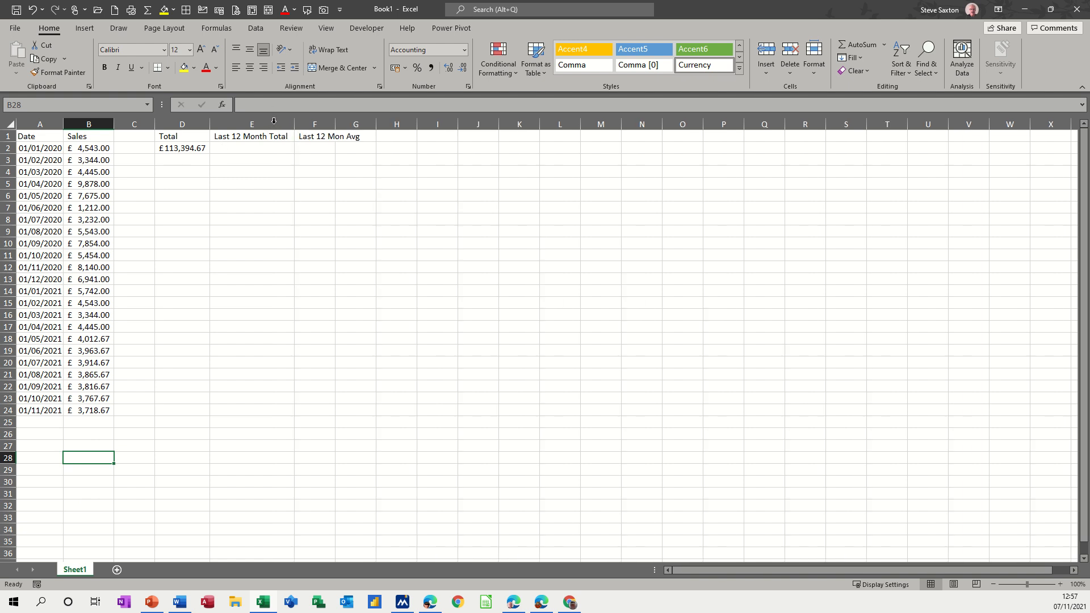
{"action": "left_click", "coordinate": [251, 148]}
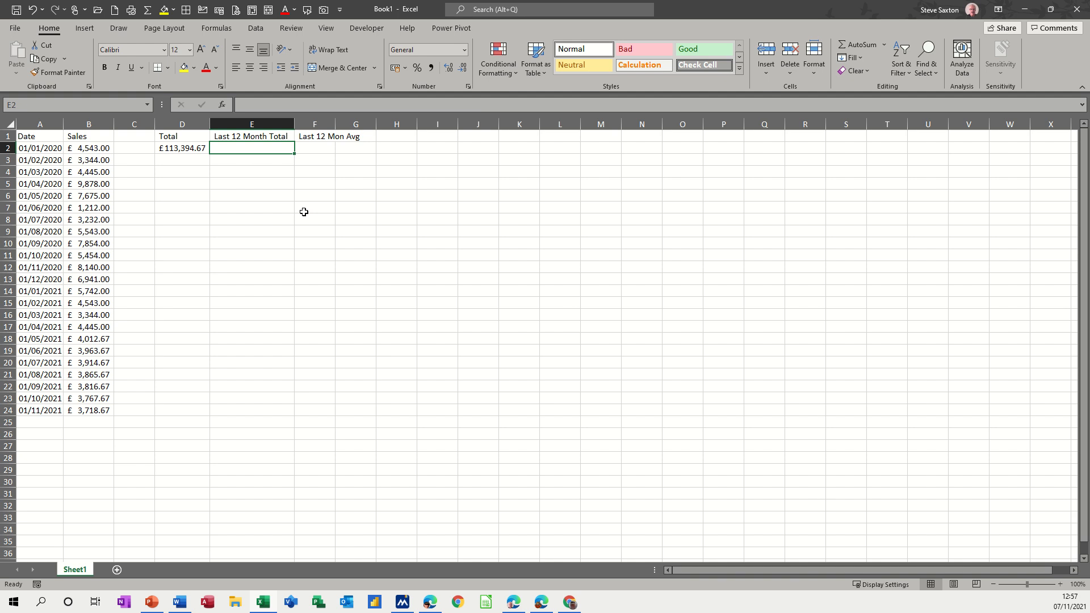
{"action": "type", "text": "=="}
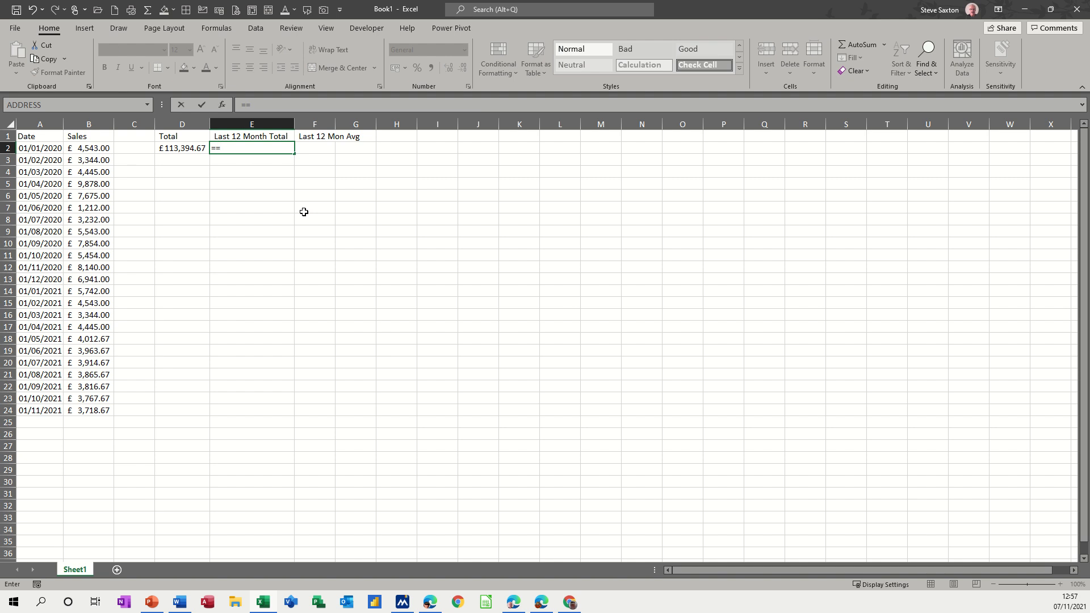
{"action": "type", "text": "sumif("}
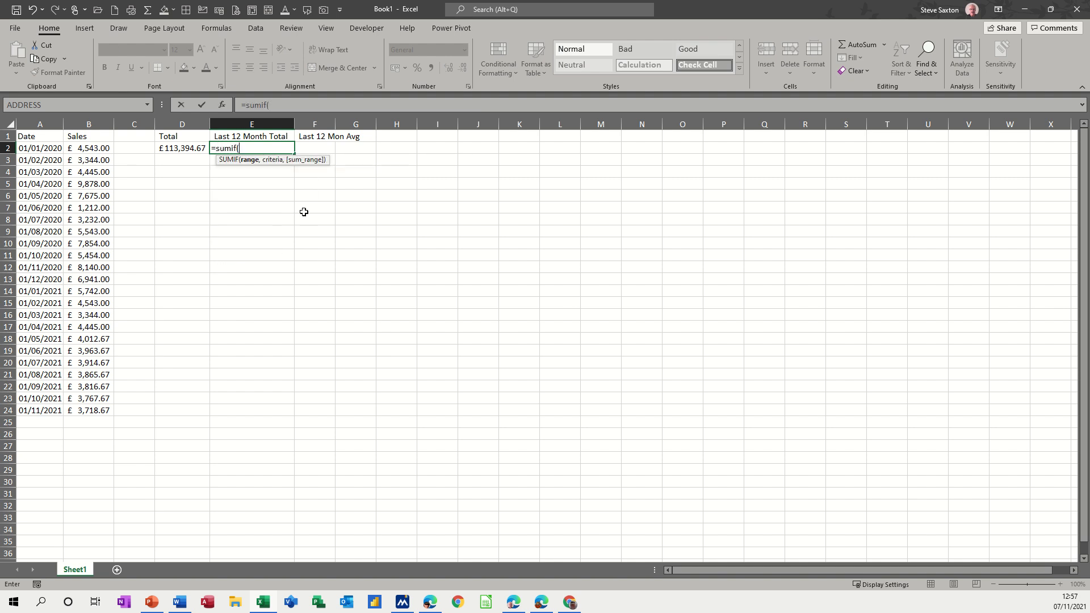
{"action": "type", "text": "date"}
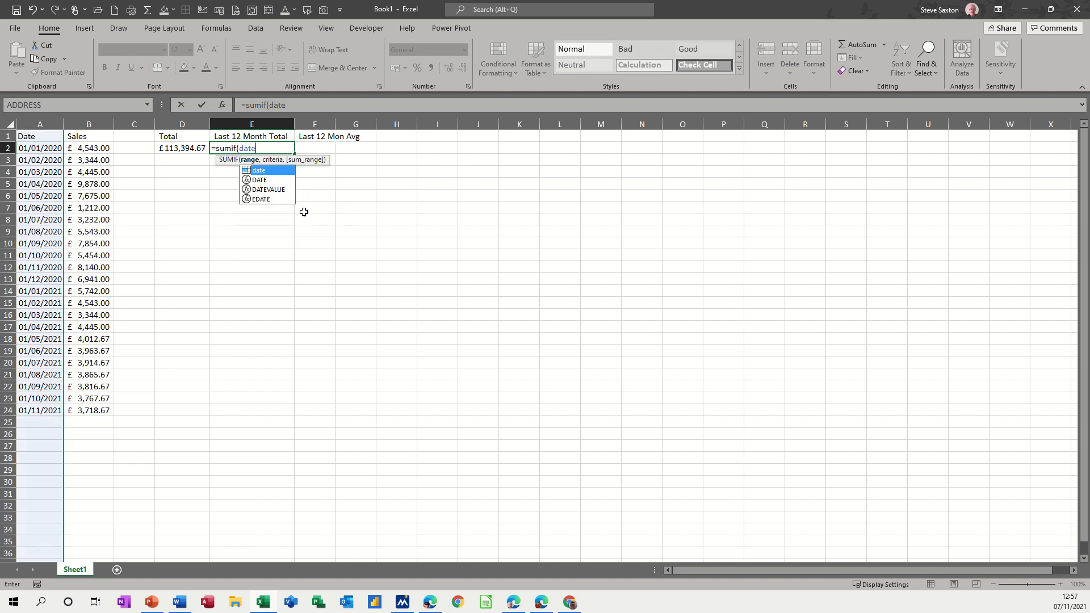
{"action": "double_click", "coordinate": [256, 170]}
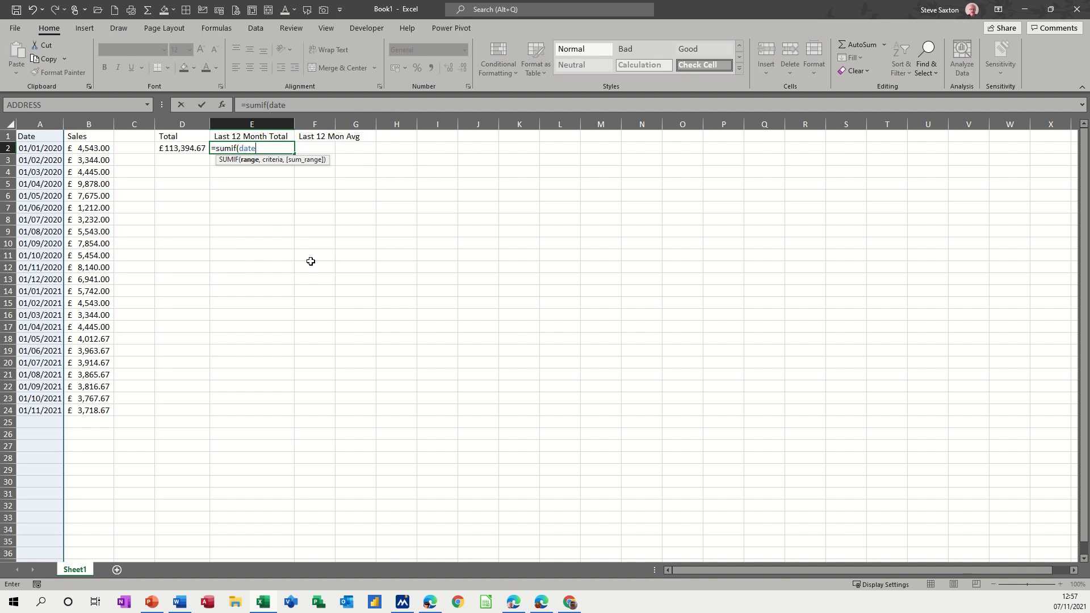
{"action": "type", "text": ","}
{"action": "type", "text": ","}
{"action": "key", "text": "BackSpace"}
{"action": "type", "text": "&Tod"}
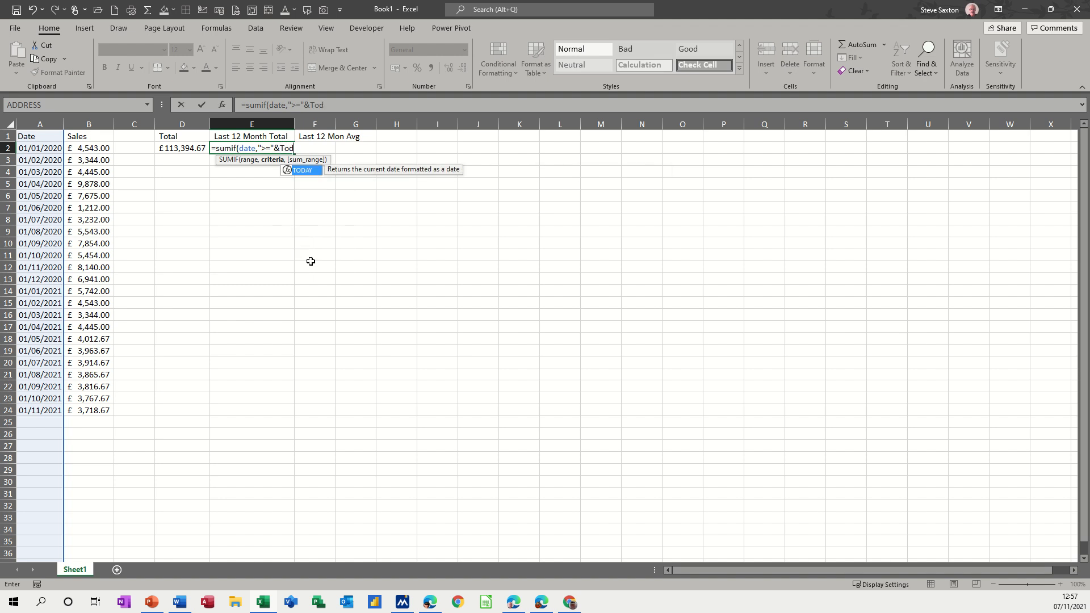
{"action": "type", "text": "ay"}
{"action": "type", "text": "()"}
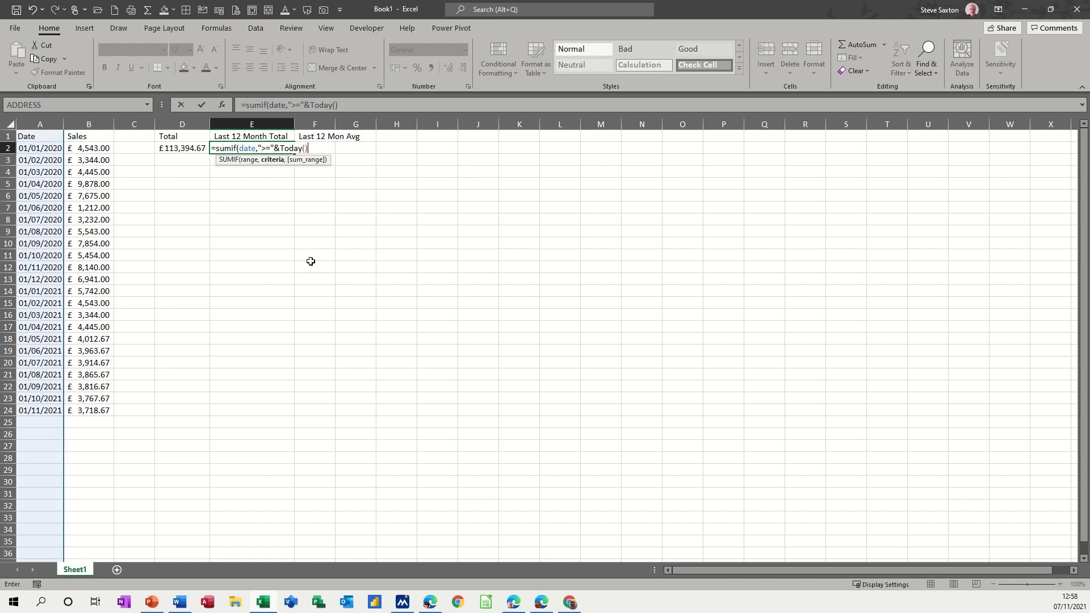
{"action": "type", "text": ","}
{"action": "type", "text": "sales"}
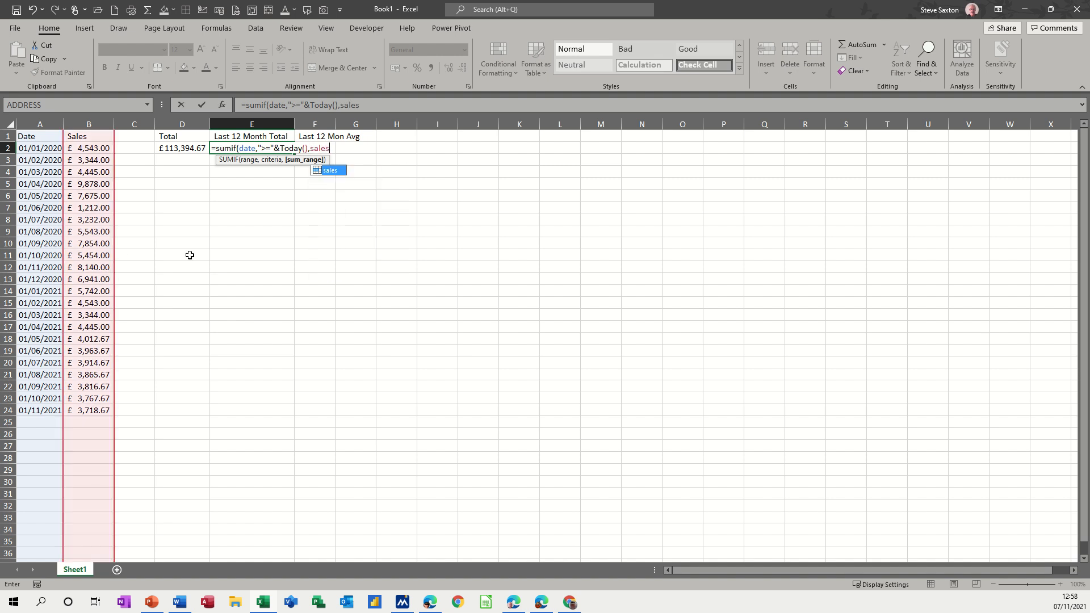
{"action": "key", "text": "Return"}
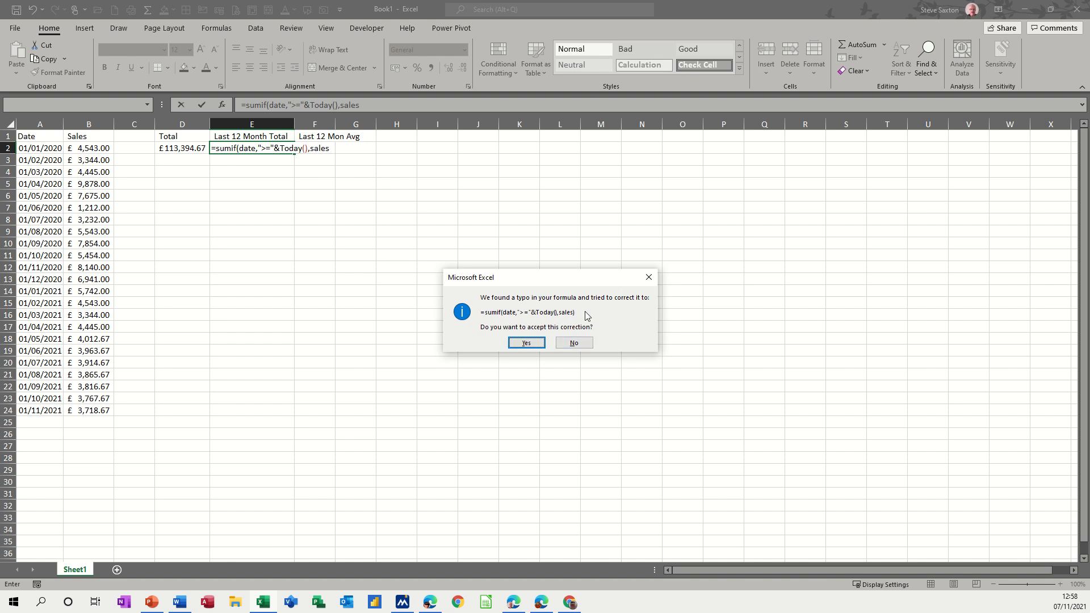
{"action": "left_click", "coordinate": [544, 342]}
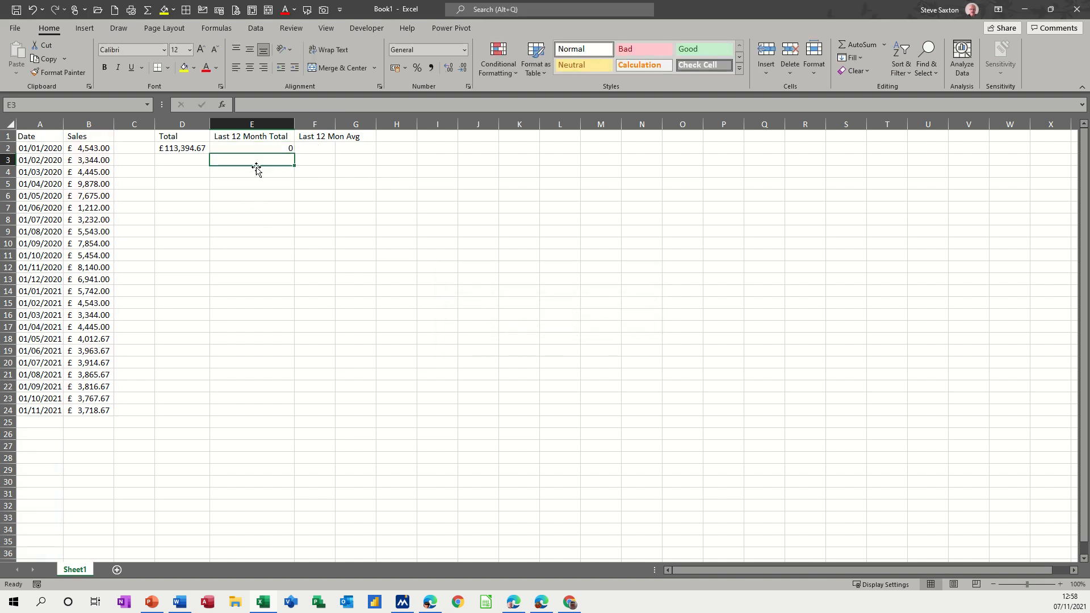
Step: Change the date criterion in E2's formula to TODAY()-365, giving =SUMIF(date,">="&TODAY()-365,sales)
{"action": "left_click", "coordinate": [263, 147]}
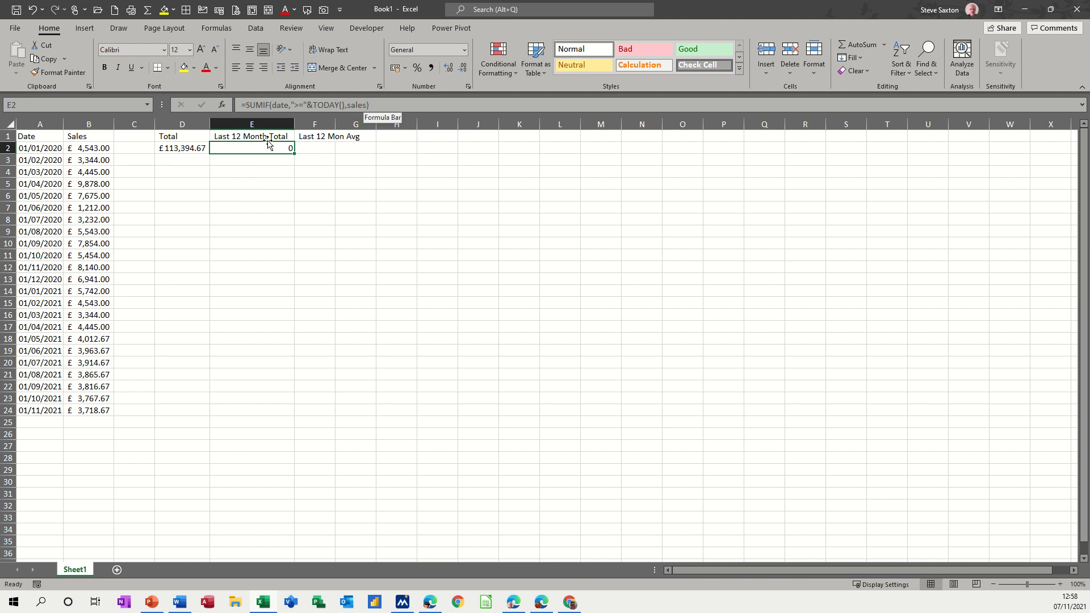
{"action": "left_click", "coordinate": [344, 106]}
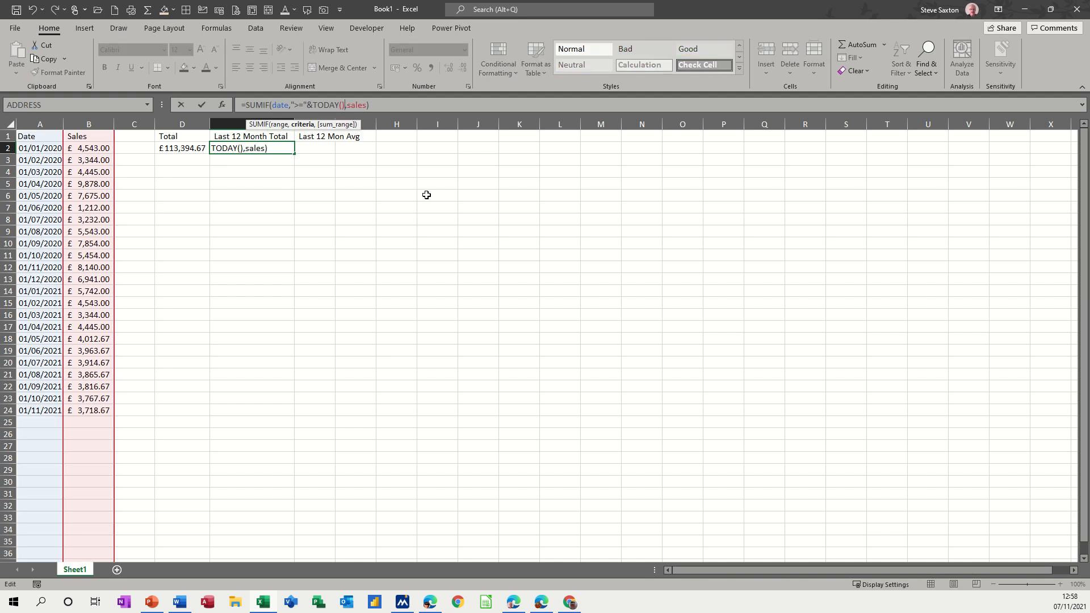
{"action": "type", "text": "-"}
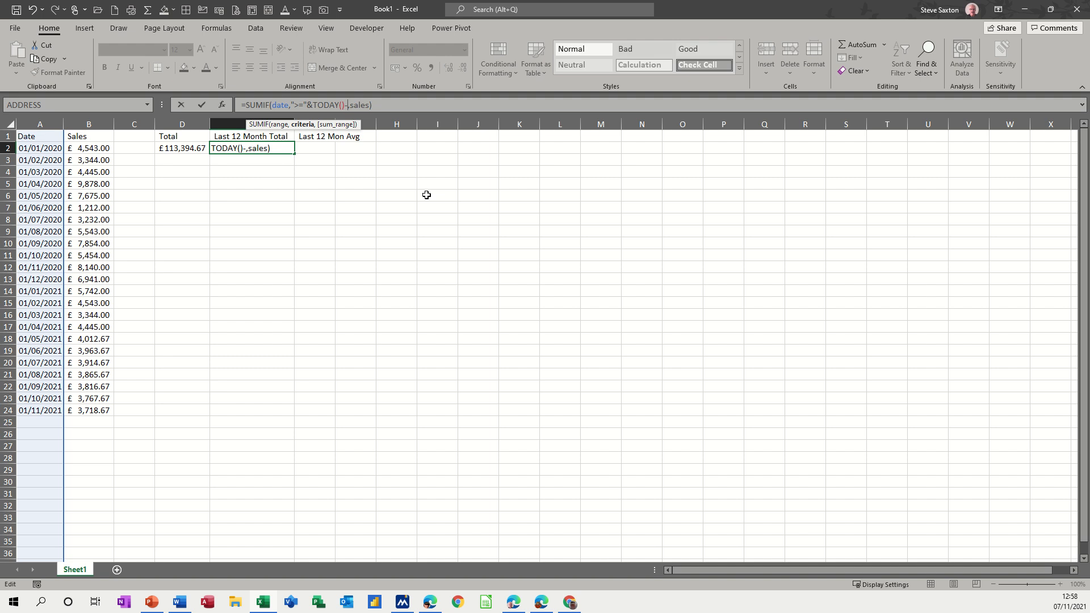
{"action": "type", "text": "365"}
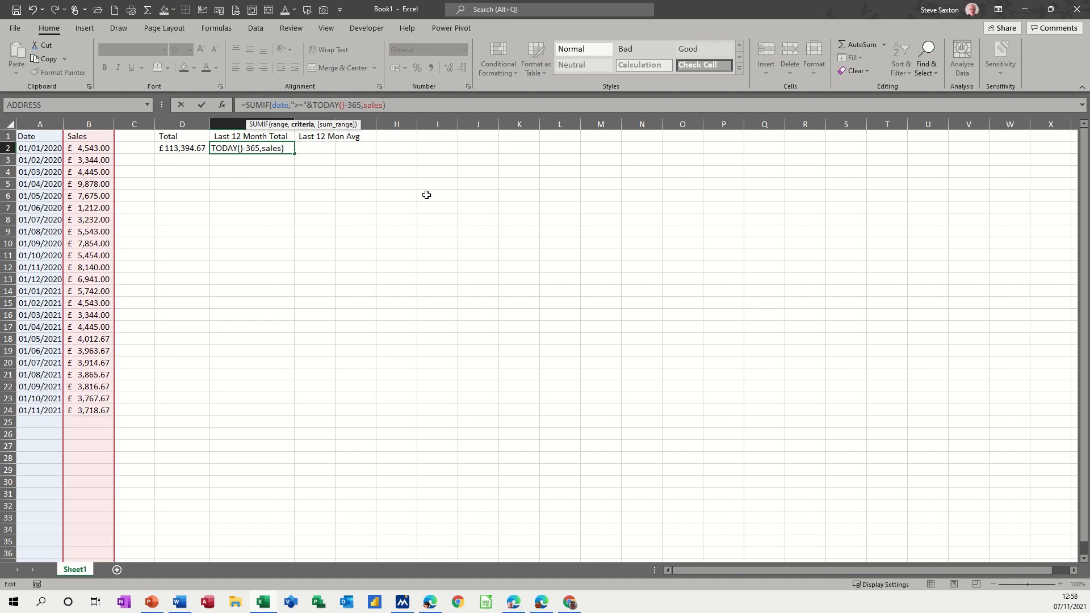
{"action": "key", "text": "Return"}
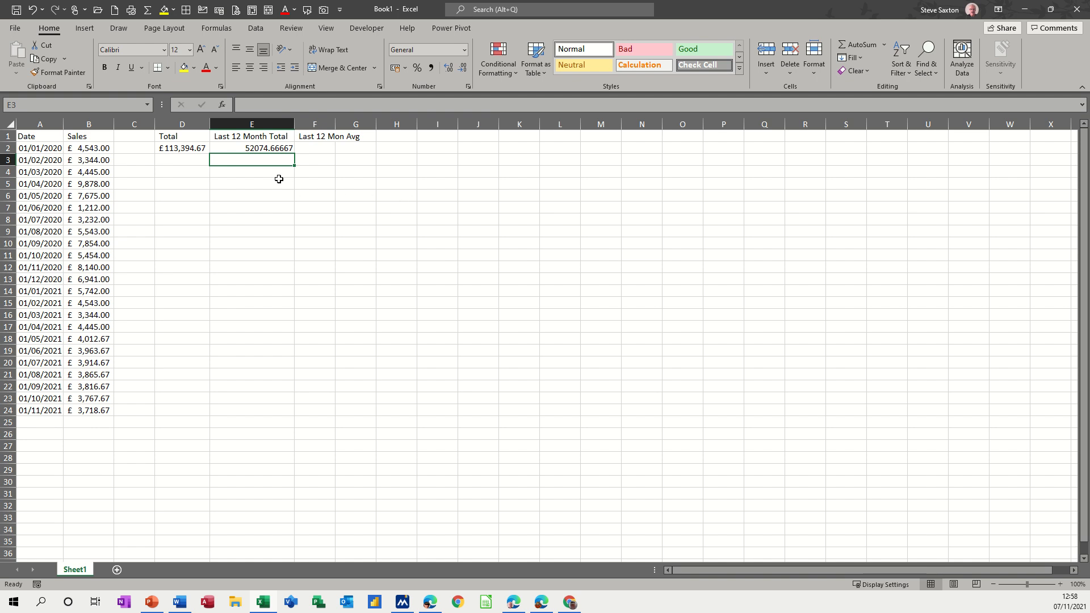
Step: Apply the pound accounting format to E2 and check its total against the sum of the sales in B13:B24
{"action": "left_click", "coordinate": [267, 149]}
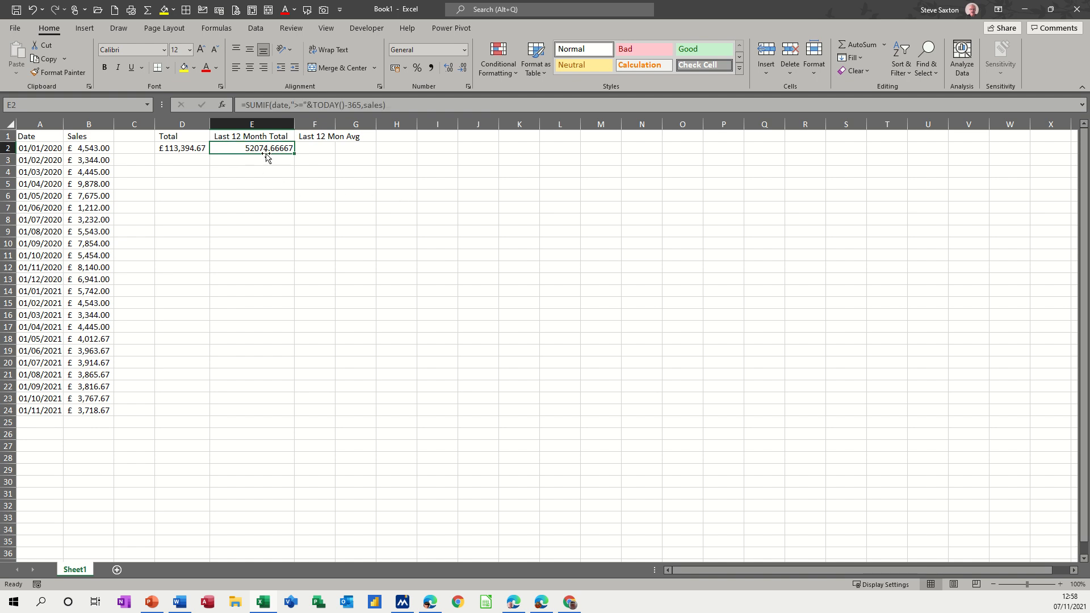
{"action": "left_click", "coordinate": [395, 69]}
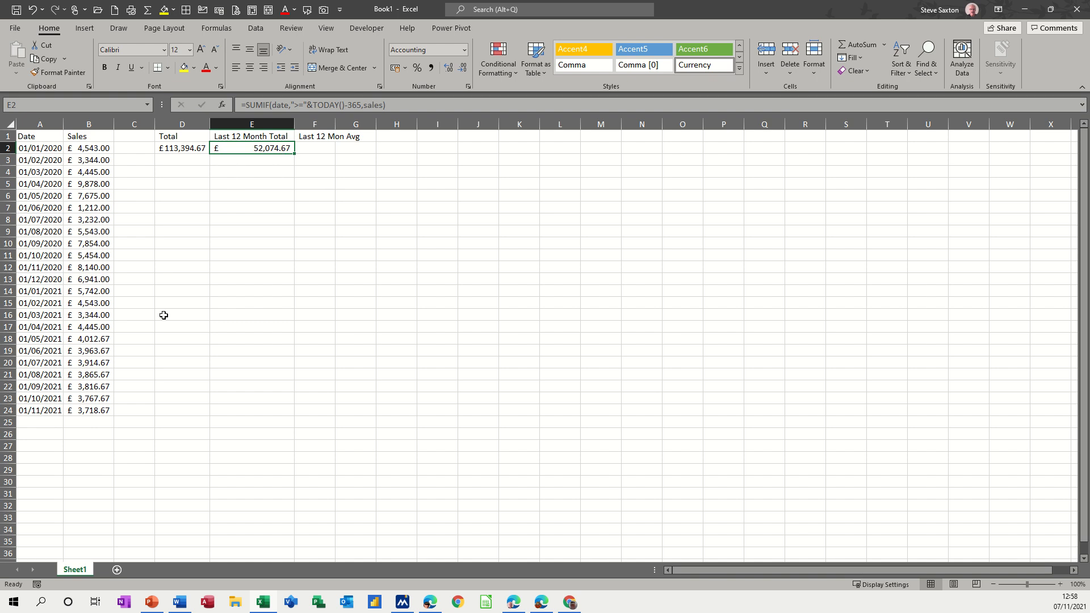
{"action": "left_click_drag", "start_coordinate": [75, 408], "coordinate": [74, 278]}
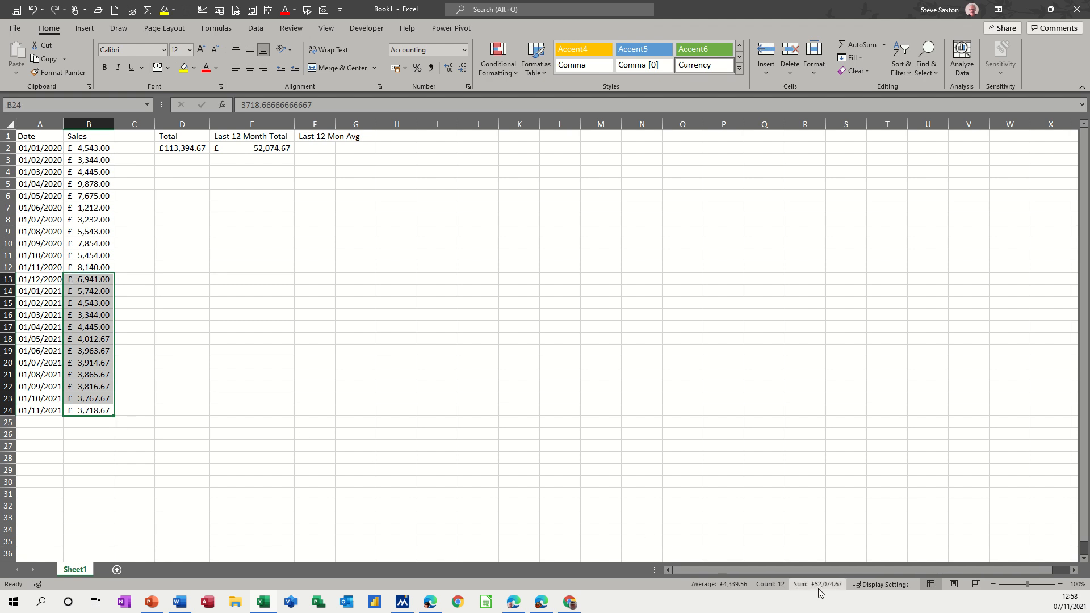
{"action": "left_click", "coordinate": [135, 303]}
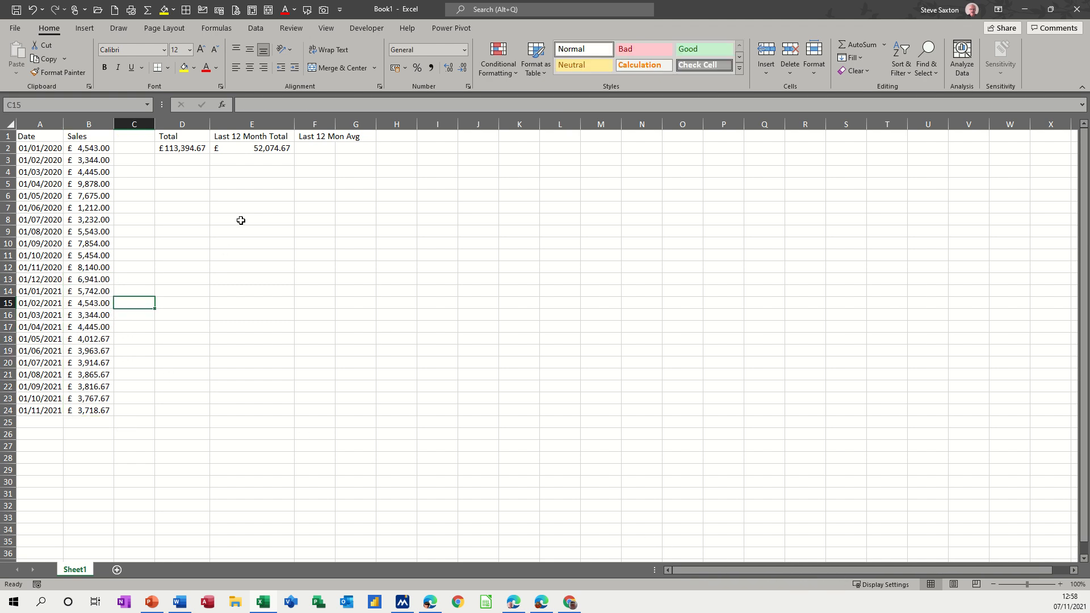
Step: Copy E2's last-12-month total formula into F2 and fit column F to its contents
{"action": "left_click", "coordinate": [243, 149]}
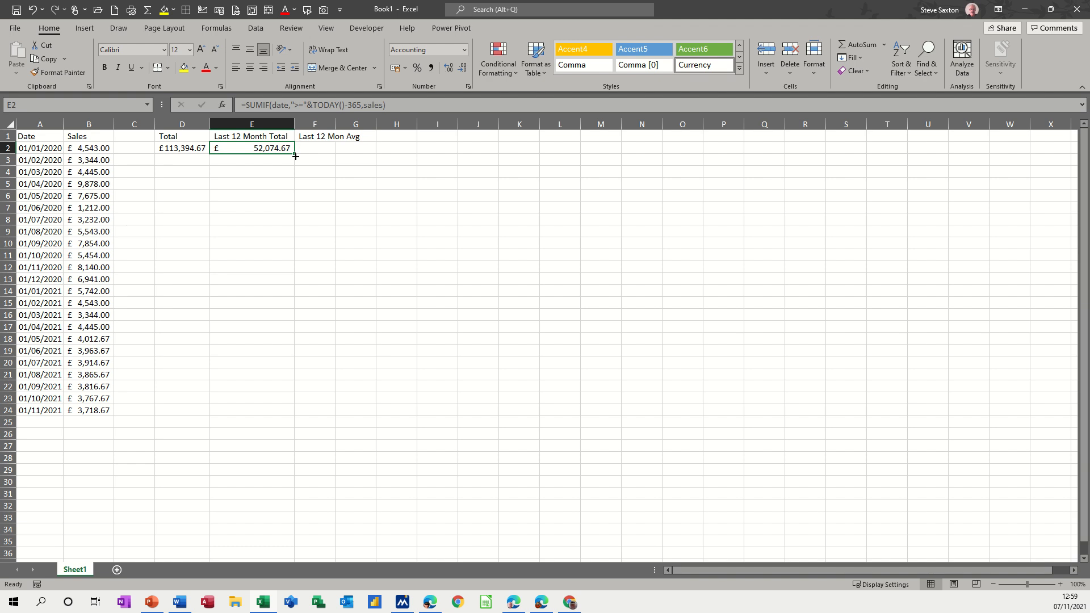
{"action": "left_click_drag", "start_coordinate": [295, 156], "coordinate": [334, 158]}
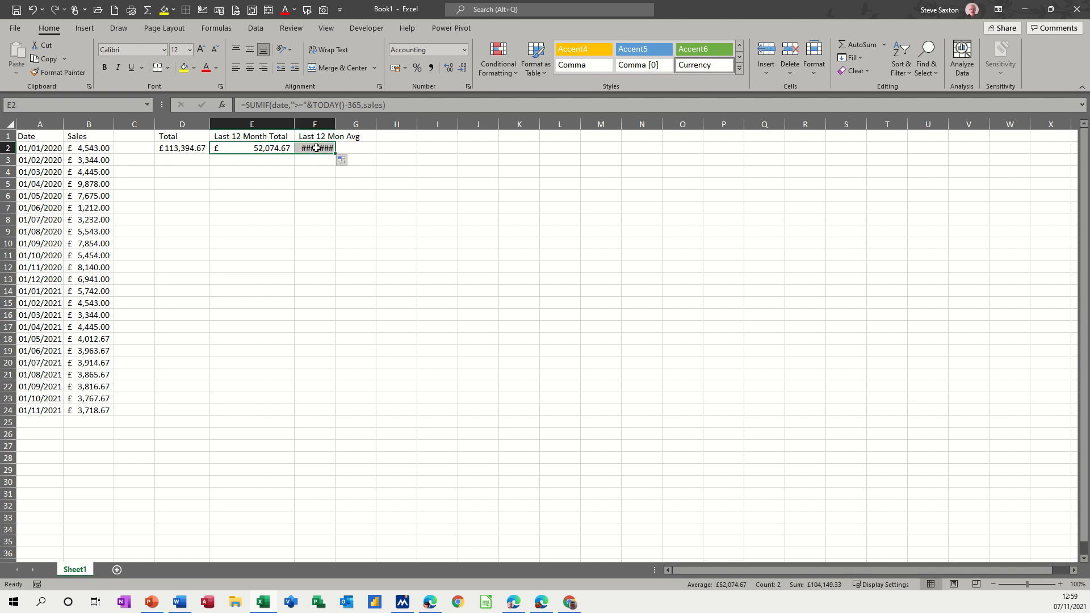
{"action": "left_click", "coordinate": [316, 148]}
{"action": "double_click", "coordinate": [335, 124]}
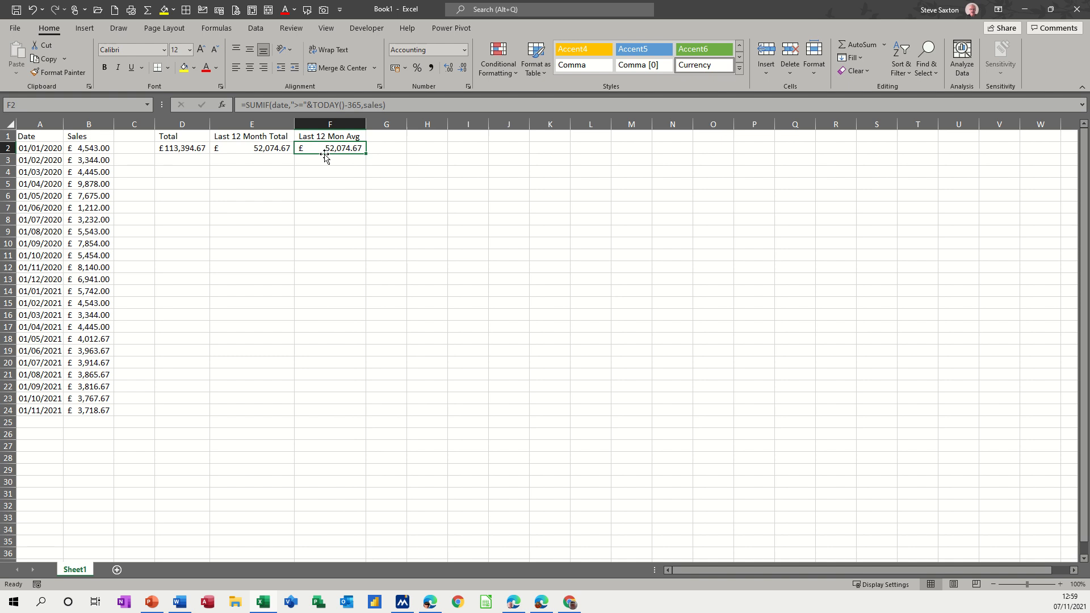
Step: Replace SUMIF with AVERAGEIF in F2's formula, giving =AVERAGEIF(date,">="&TODAY()-365,sales)
{"action": "double_click", "coordinate": [254, 105]}
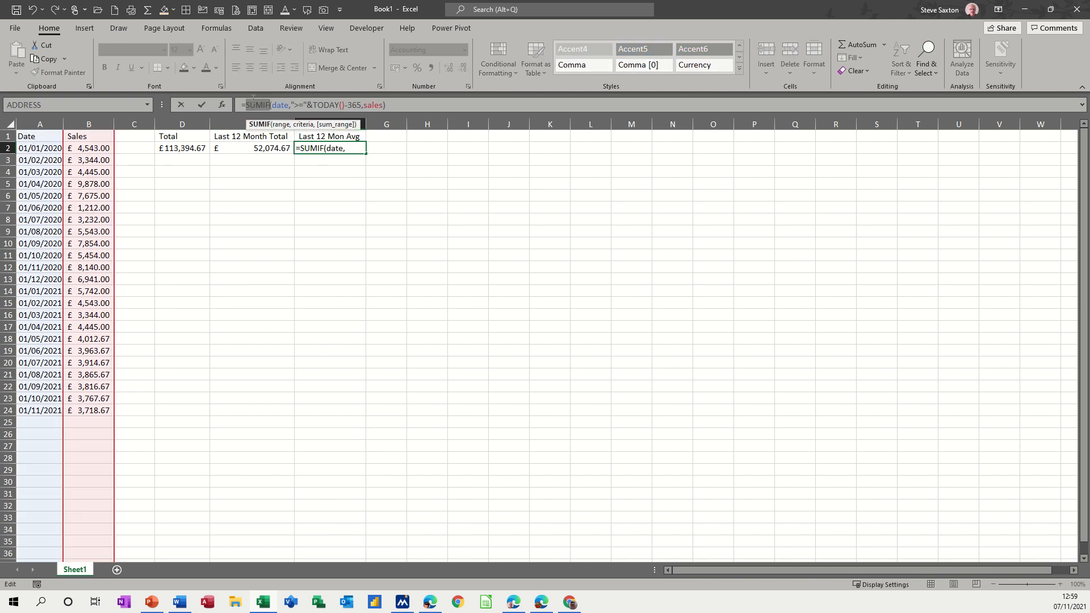
{"action": "type", "text": "averag"}
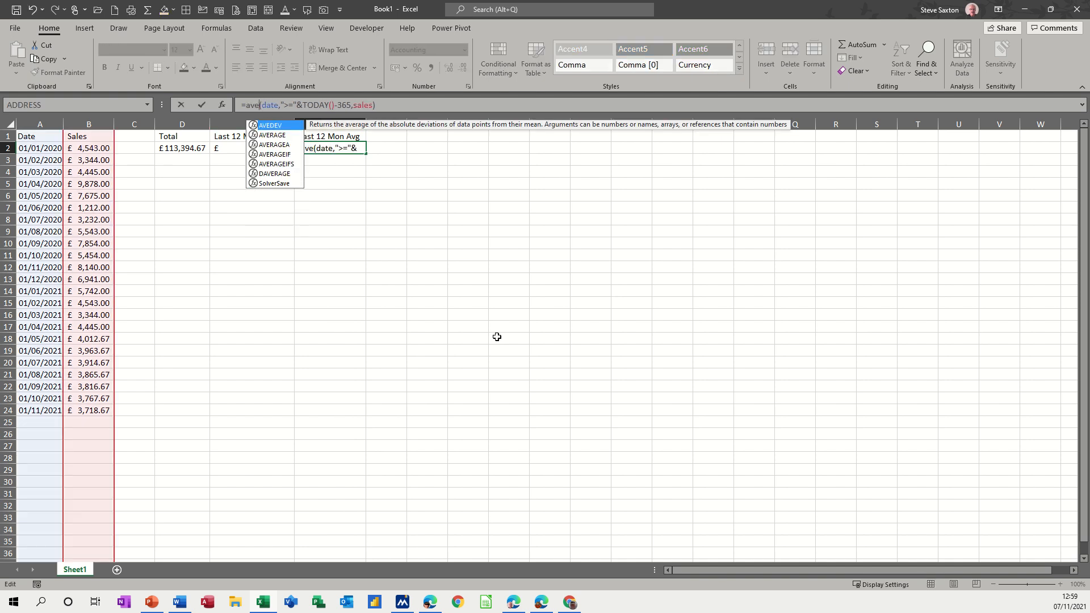
{"action": "type", "text": "eif"}
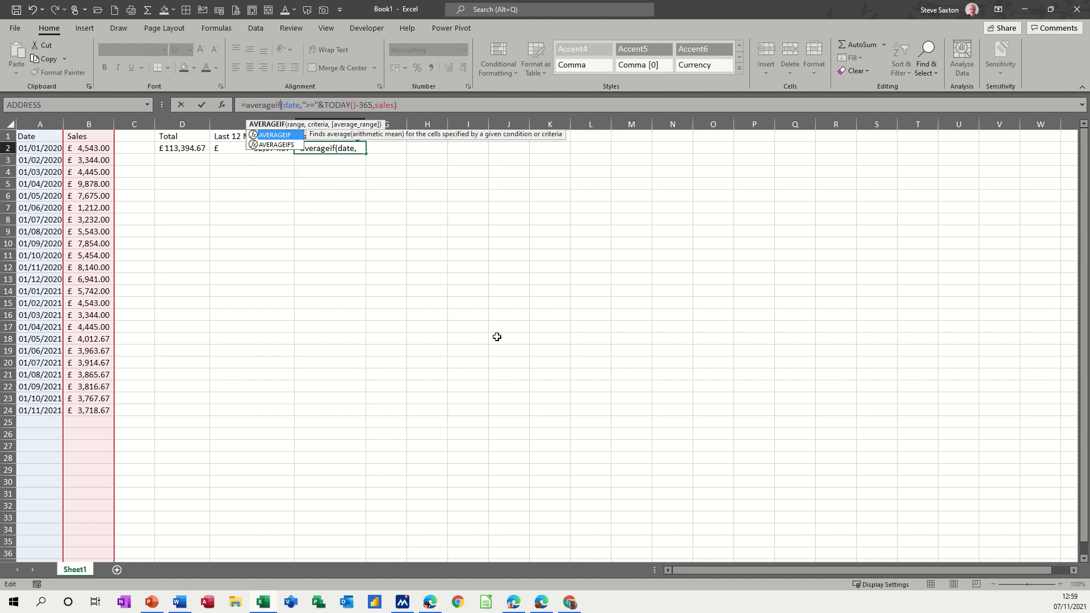
{"action": "left_click", "coordinate": [201, 106]}
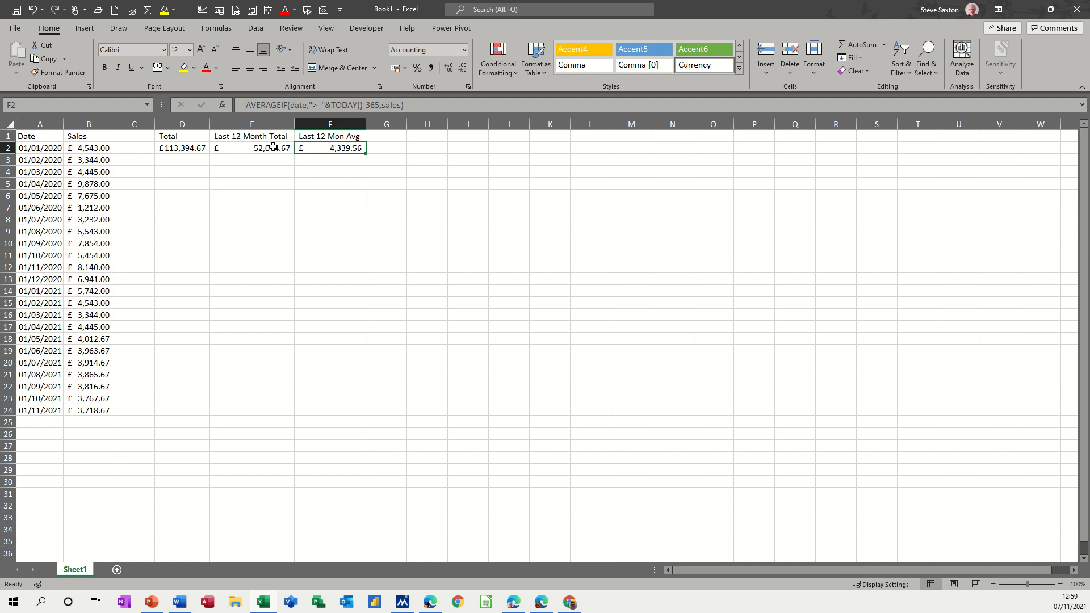
Step: Review the formulas behind the total, last-12-month total and last-12-month average in D2:F2
{"action": "left_click_drag", "start_coordinate": [249, 147], "coordinate": [315, 150]}
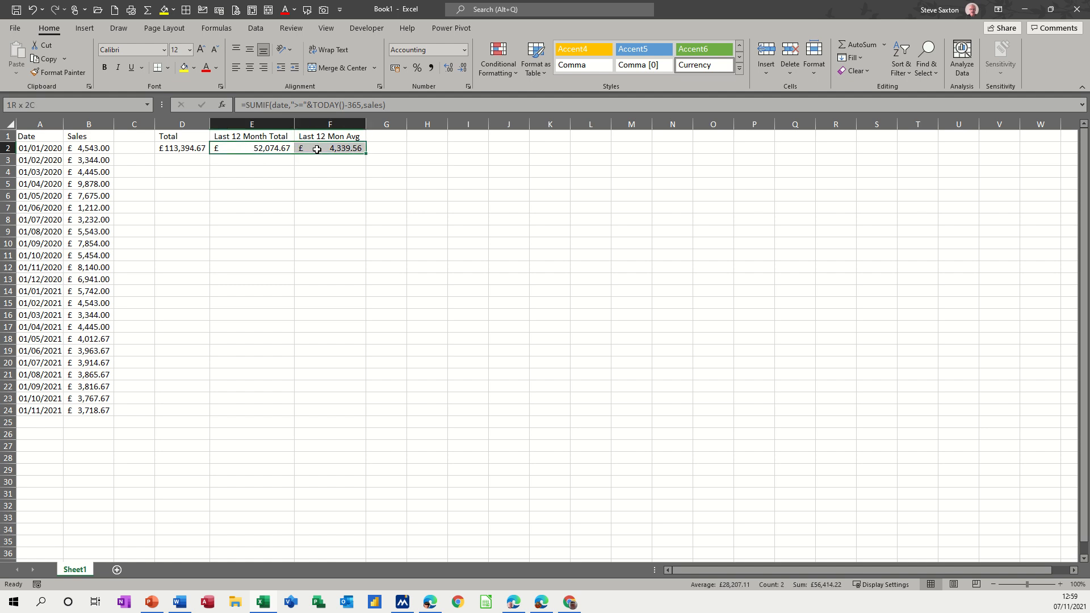
{"action": "left_click", "coordinate": [250, 149]}
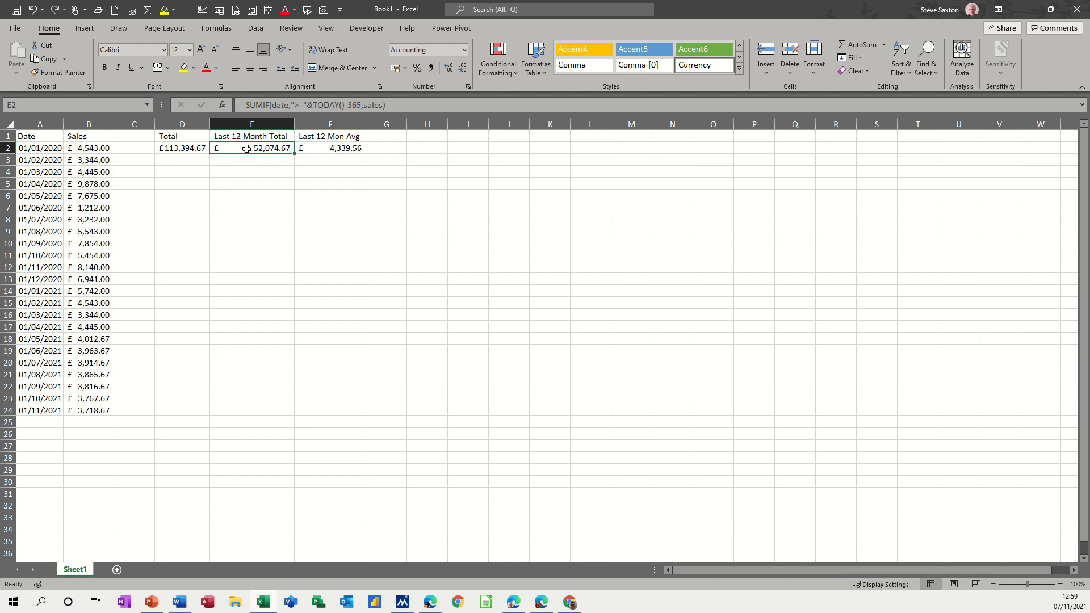
{"action": "left_click", "coordinate": [333, 149]}
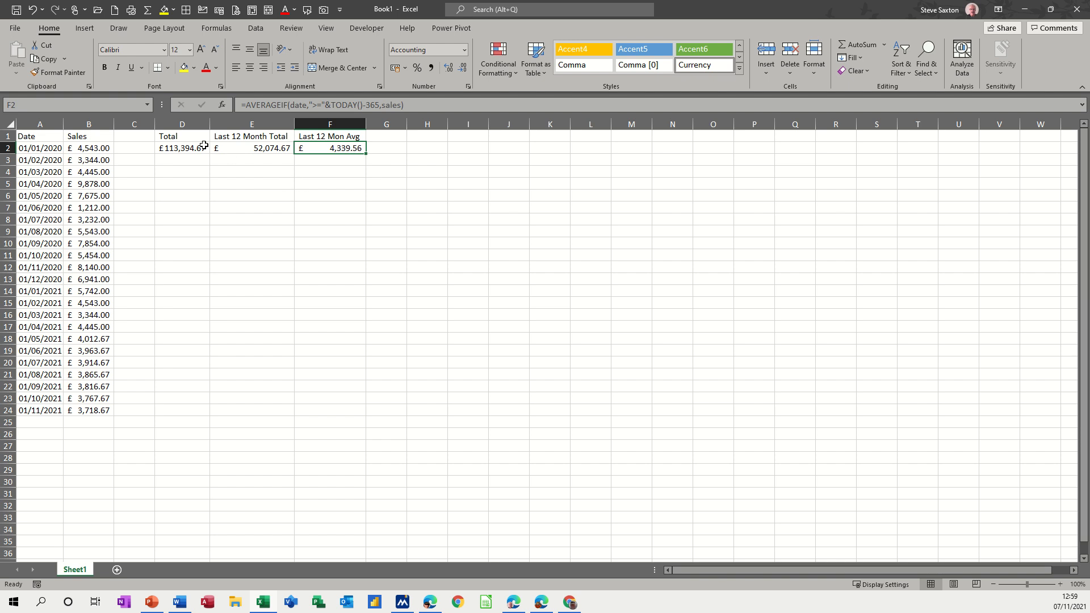
{"action": "left_click", "coordinate": [182, 149]}
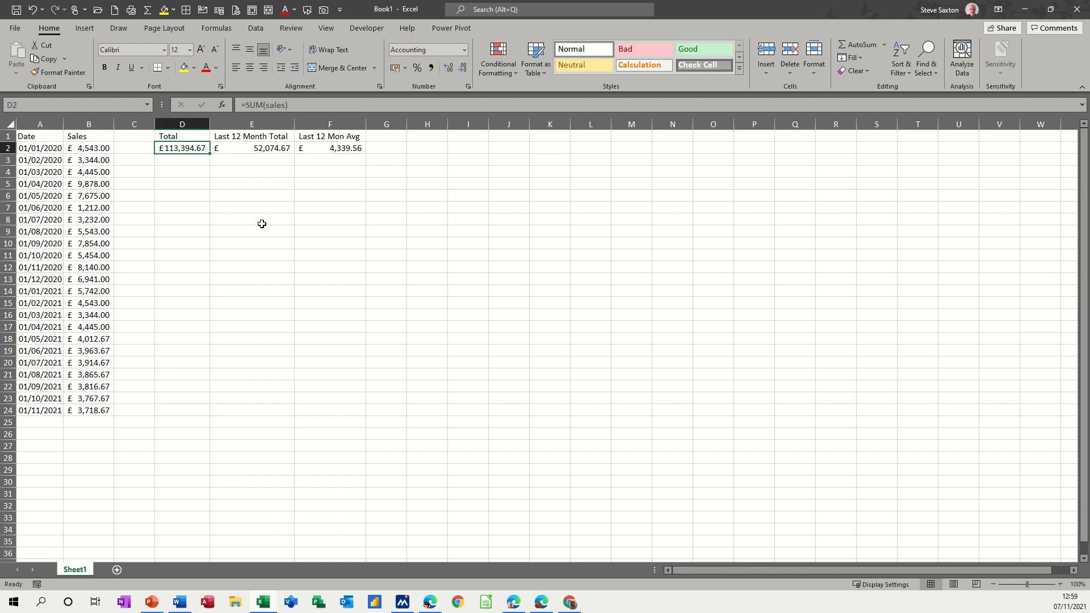
{"action": "left_click", "coordinate": [242, 148]}
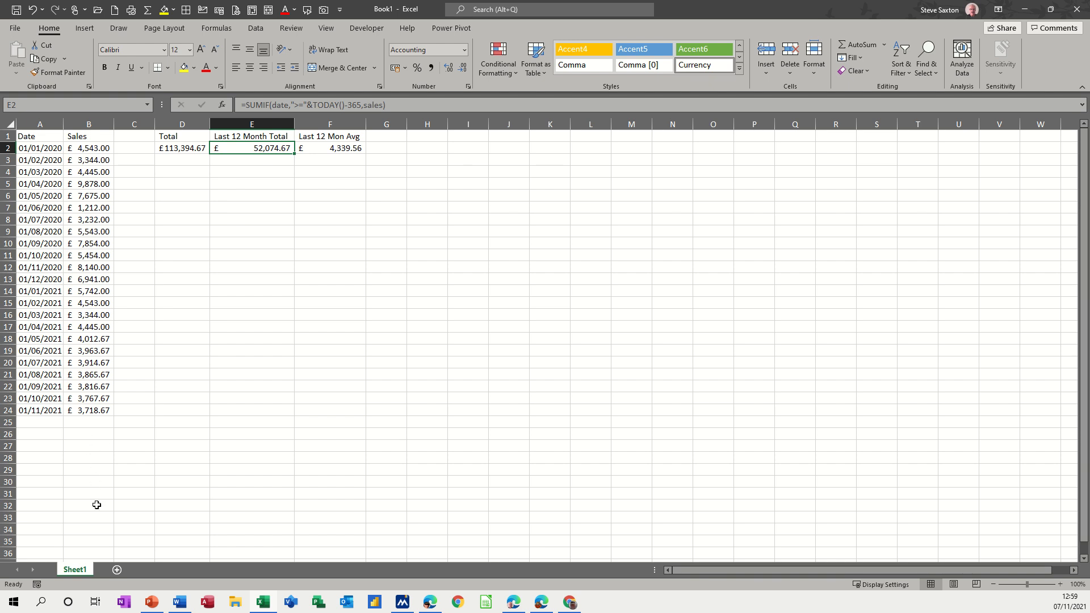
Step: Extend the monthly dates to 01/01/2022 in A26 and continue the sales series down to B26 to test the formulas
{"action": "left_click", "coordinate": [86, 422]}
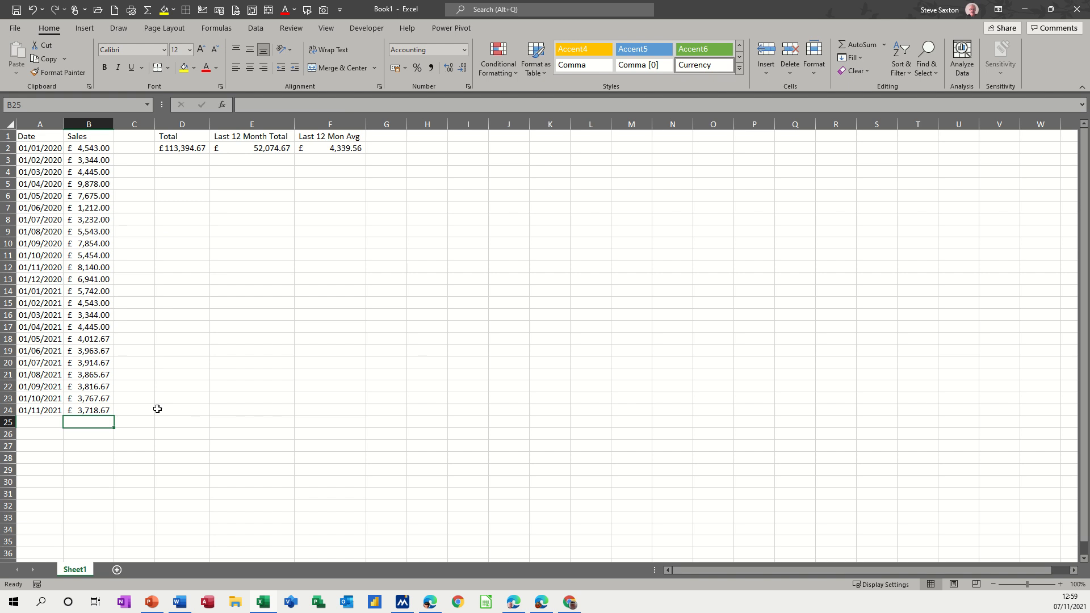
{"action": "left_click", "coordinate": [45, 402]}
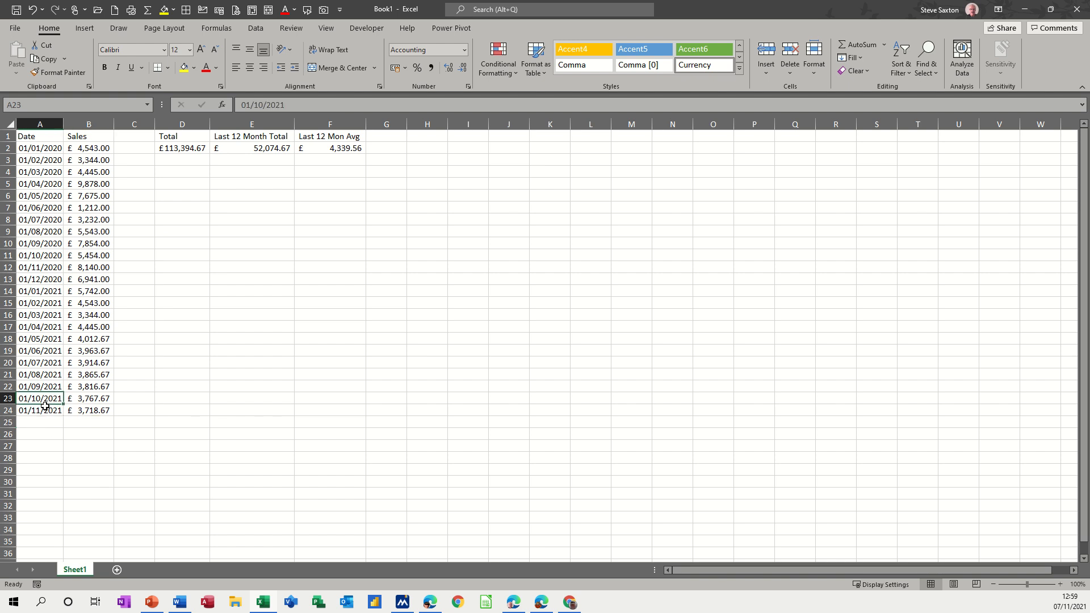
{"action": "left_click_drag", "start_coordinate": [45, 405], "coordinate": [63, 436]}
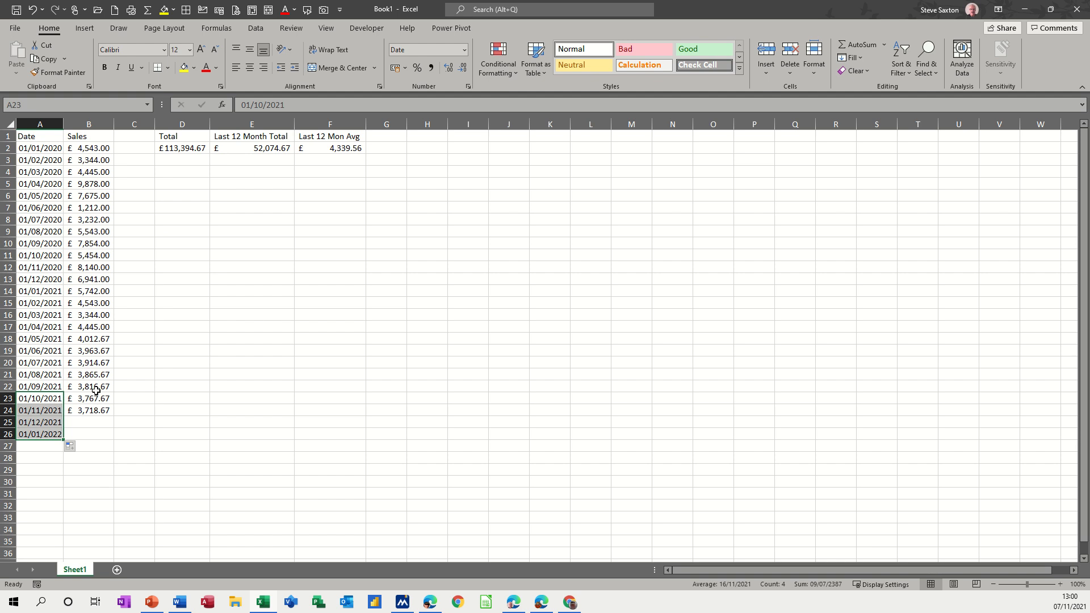
{"action": "left_click_drag", "start_coordinate": [94, 387], "coordinate": [113, 443]}
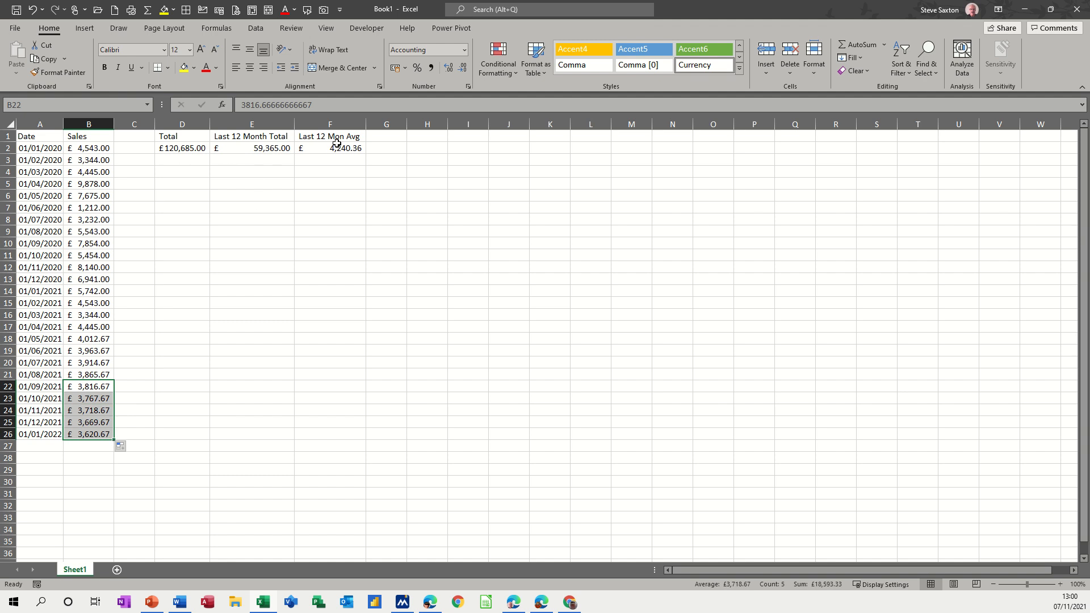
{"action": "left_click", "coordinate": [90, 456]}
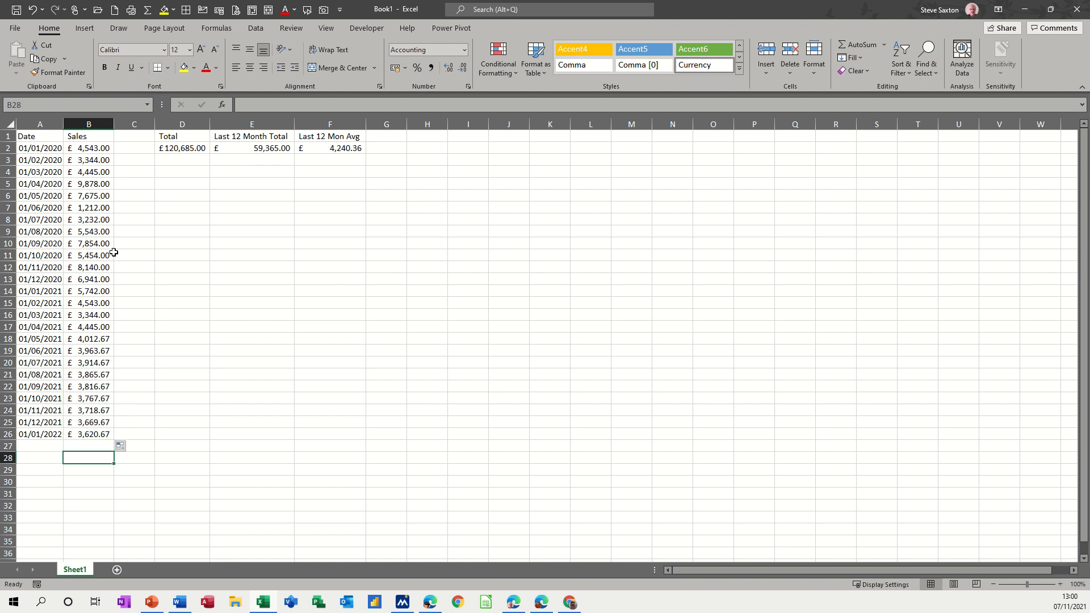